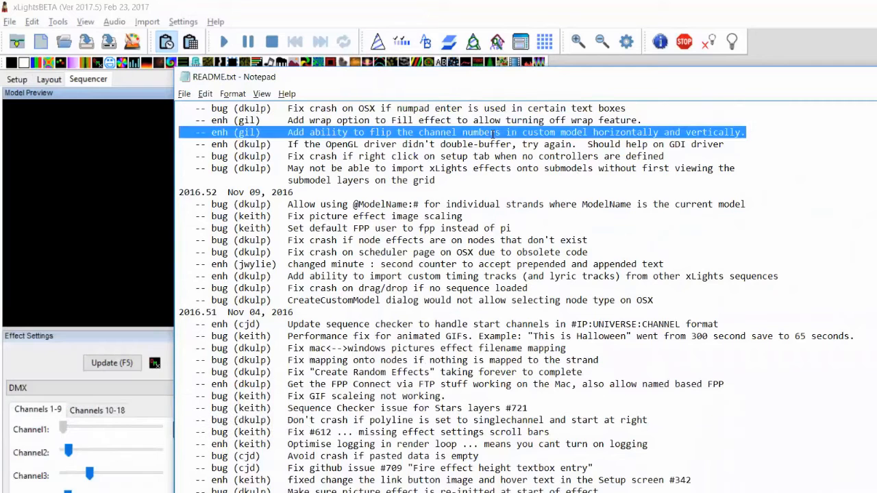
Return to xLights, select the Custom model in Layout and open its model data editor
{"action": "key", "text": "alt+Tab"}
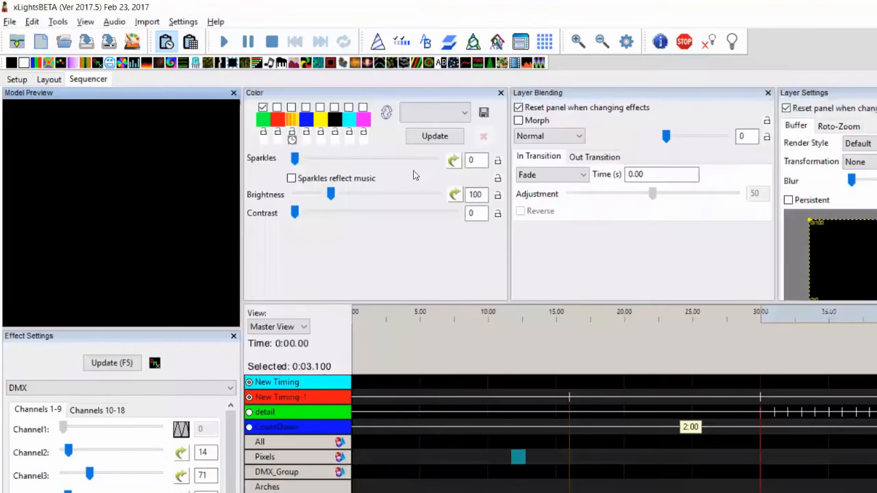
{"action": "left_click", "coordinate": [57, 80]}
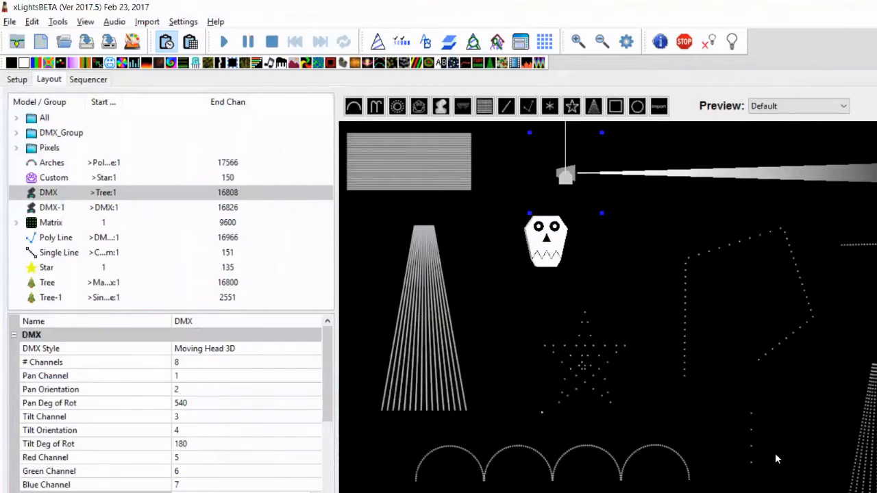
{"action": "left_click", "coordinate": [751, 444]}
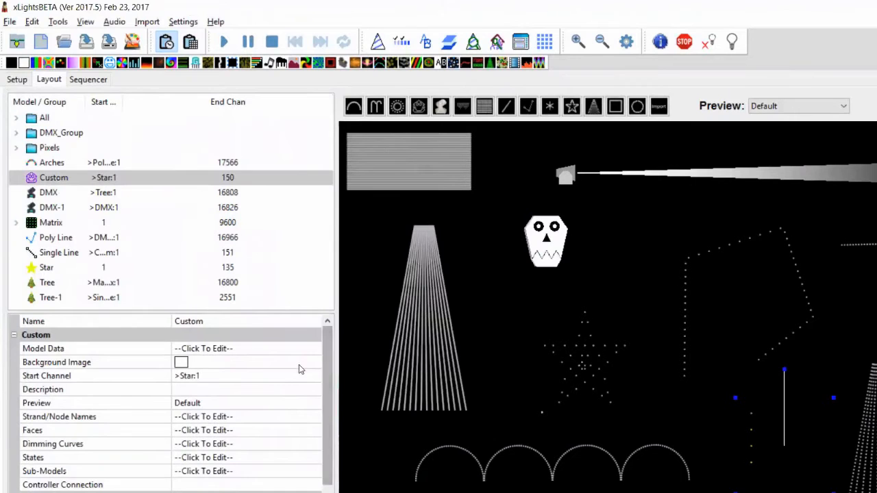
{"action": "left_click", "coordinate": [311, 350]}
{"action": "left_click", "coordinate": [315, 350]}
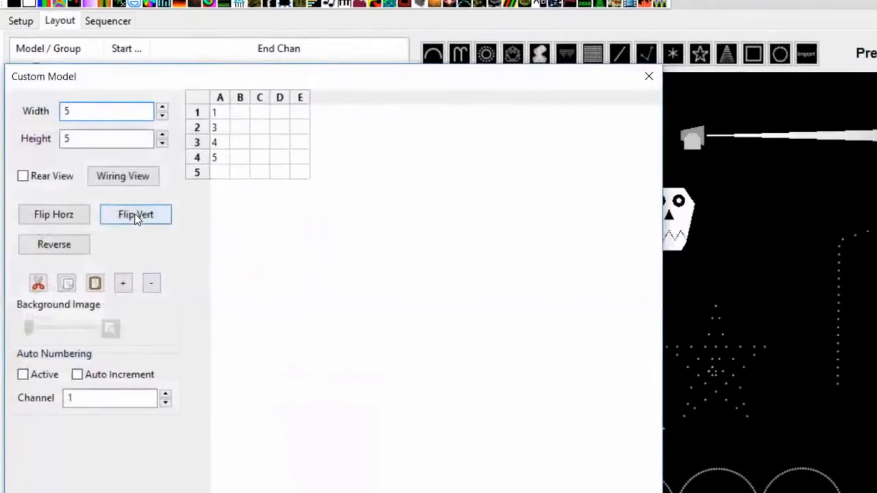
Flip the custom model's channel grid horizontally and vertically in several combinations, ending at the original layout
{"action": "left_click", "coordinate": [111, 239]}
{"action": "left_click", "coordinate": [138, 210]}
{"action": "left_click", "coordinate": [52, 211]}
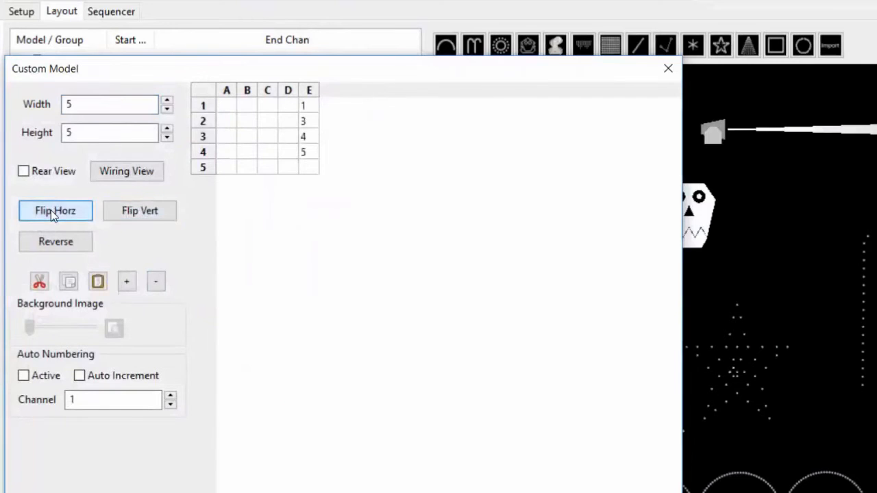
{"action": "left_click", "coordinate": [122, 211]}
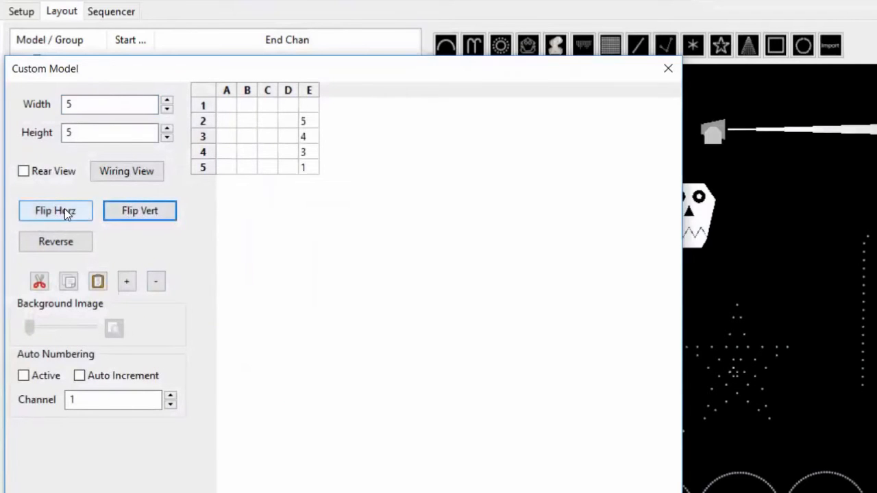
{"action": "left_click", "coordinate": [64, 208]}
{"action": "left_click", "coordinate": [141, 208]}
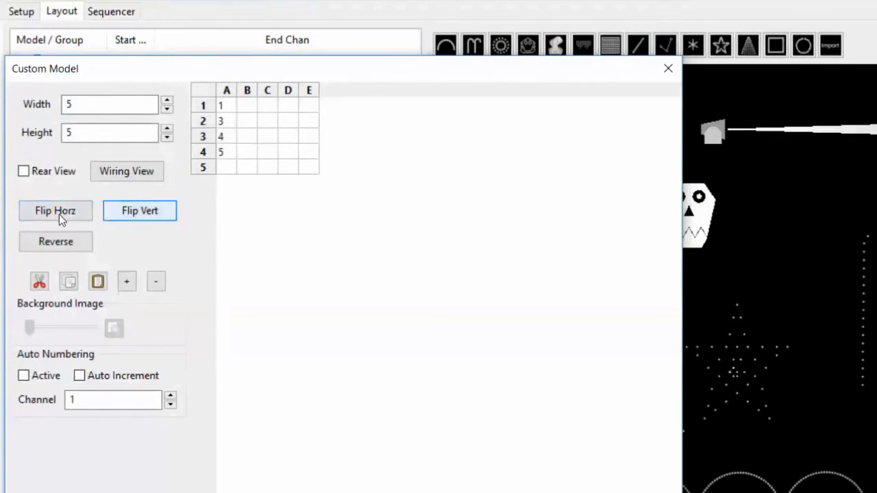
Open the custom model's wiring view, show its export context menu, and close the windows
{"action": "left_click", "coordinate": [147, 170]}
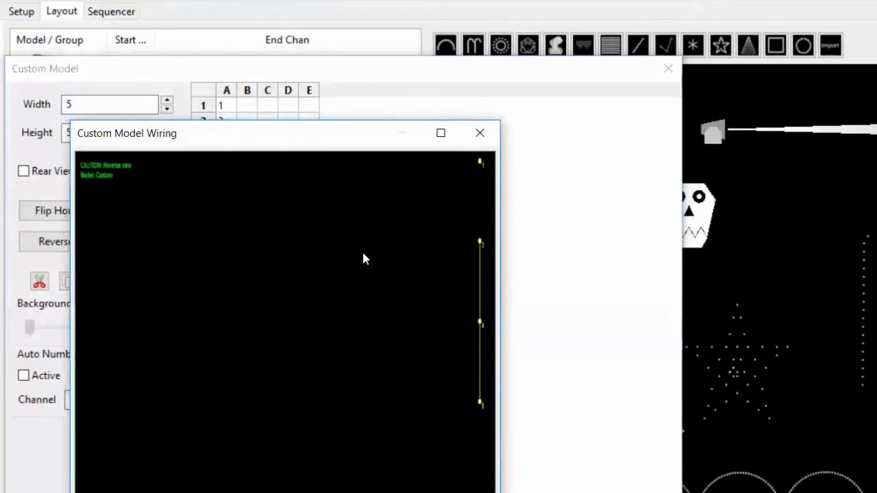
{"action": "right_click", "coordinate": [303, 268]}
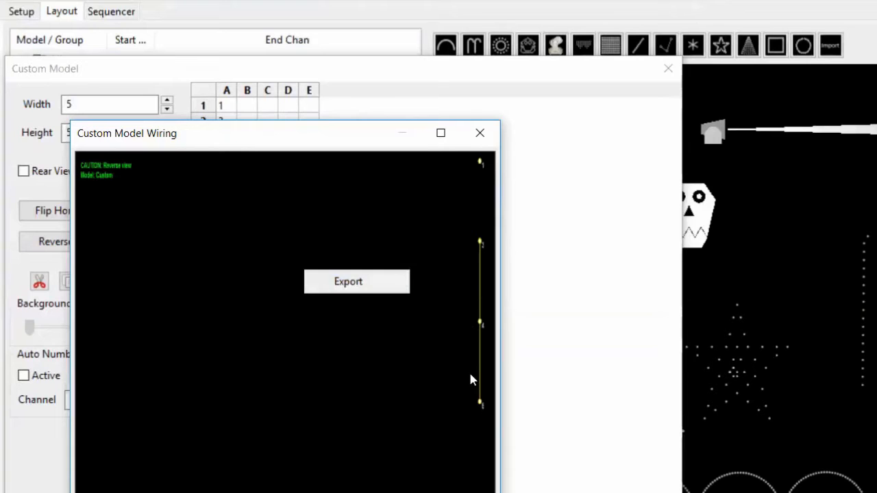
{"action": "left_click", "coordinate": [481, 133]}
{"action": "left_click", "coordinate": [481, 133]}
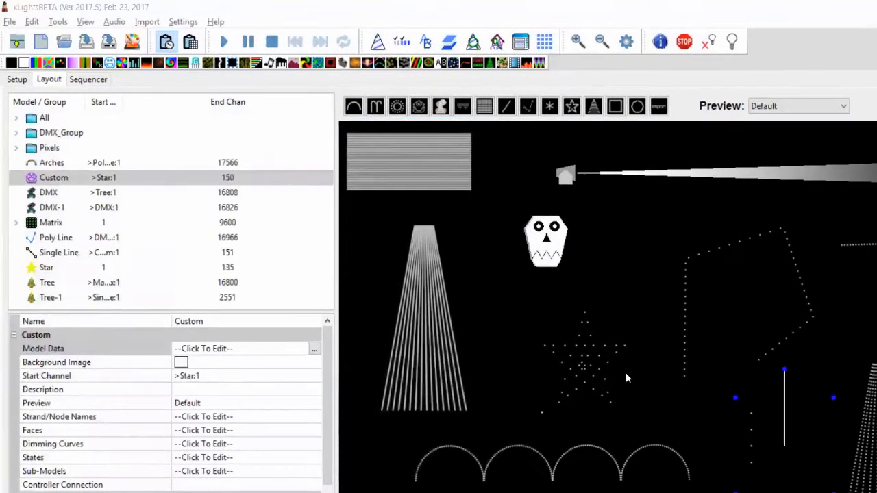
In README.txt, highlight the entry about the Fill effect wrap option
{"action": "key", "text": "alt+Tab"}
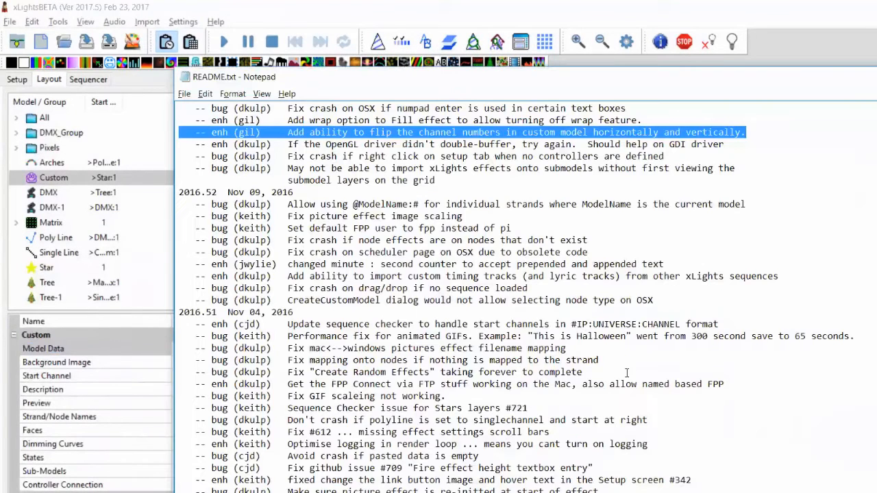
{"action": "key", "text": "Left"}
{"action": "key", "text": "shift+Down"}
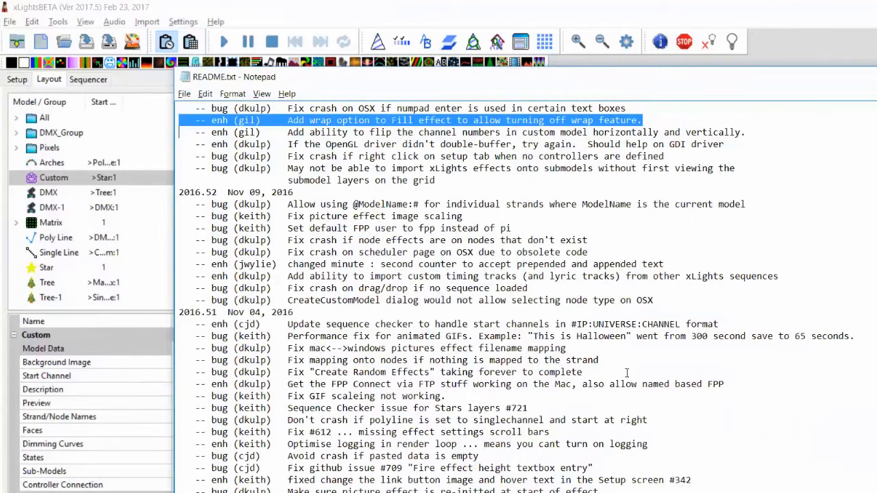
Go back to the Sequencer and add a Fill effect to the Matrix row
{"action": "key", "text": "alt+Tab"}
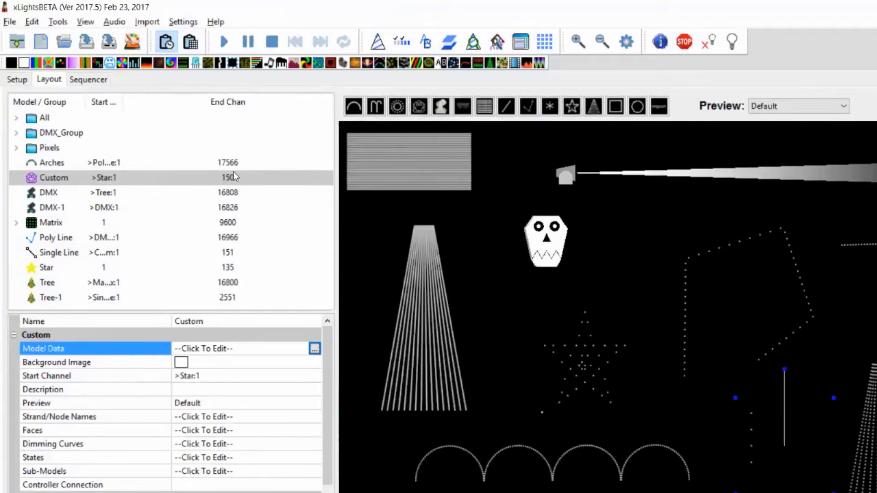
{"action": "left_click", "coordinate": [102, 80]}
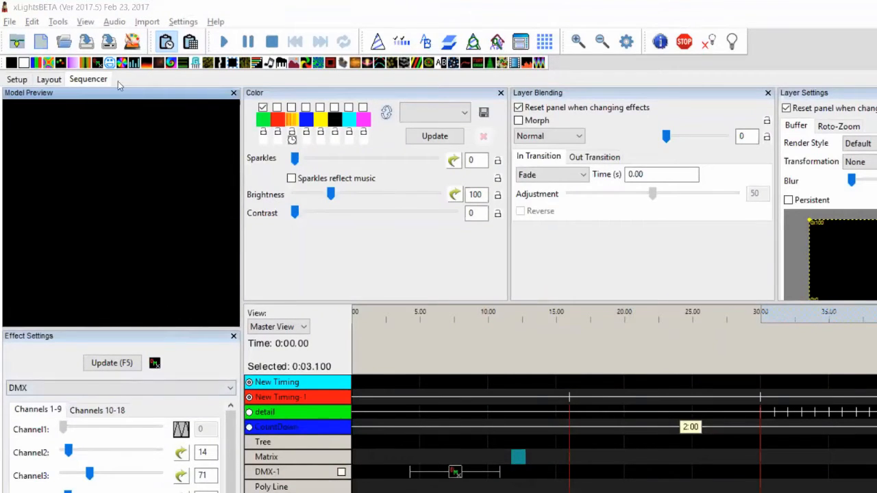
{"action": "left_click_drag", "start_coordinate": [136, 63], "coordinate": [628, 459]}
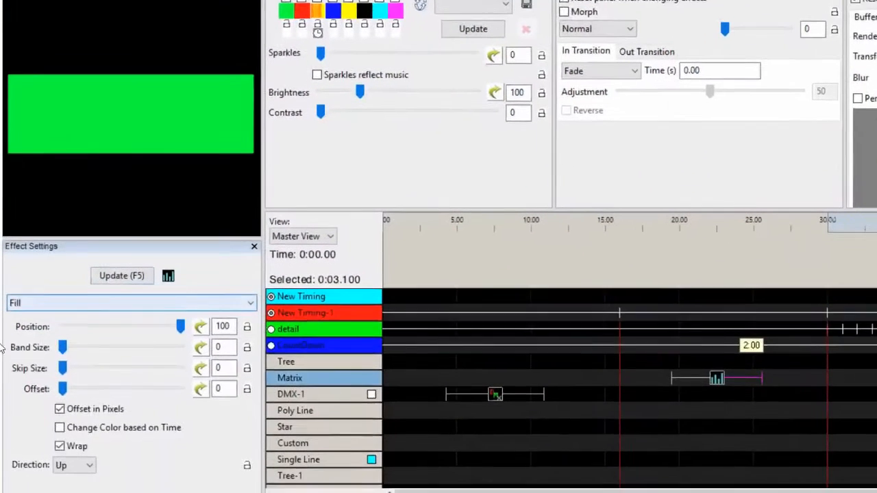
Set the Fill effect's Position to 65 and turn off Wrap
{"action": "left_click_drag", "start_coordinate": [179, 326], "coordinate": [142, 322]}
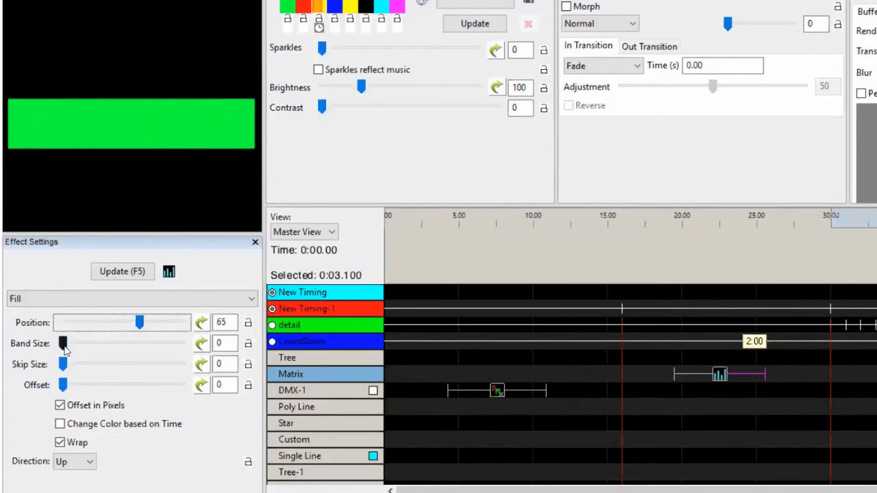
{"action": "left_click", "coordinate": [59, 442]}
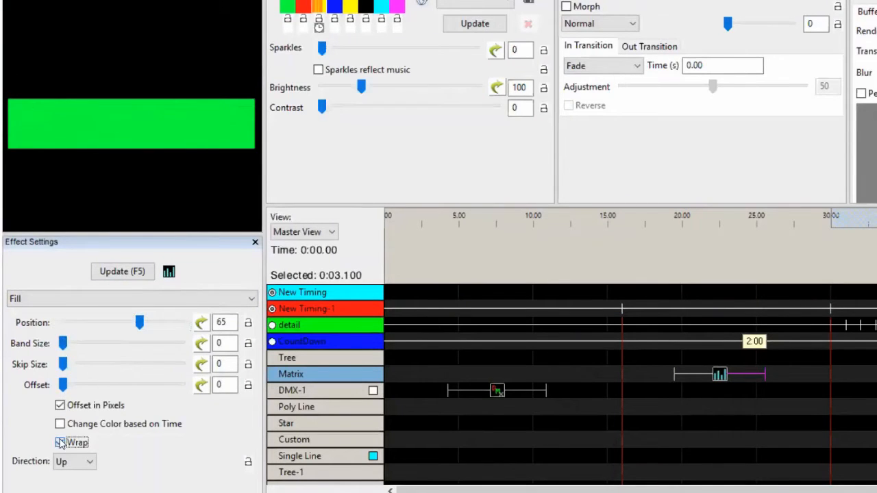
Give Position a Sine value curve with Vertical Offset 61 and Wrap Values enabled
{"action": "left_click", "coordinate": [201, 324]}
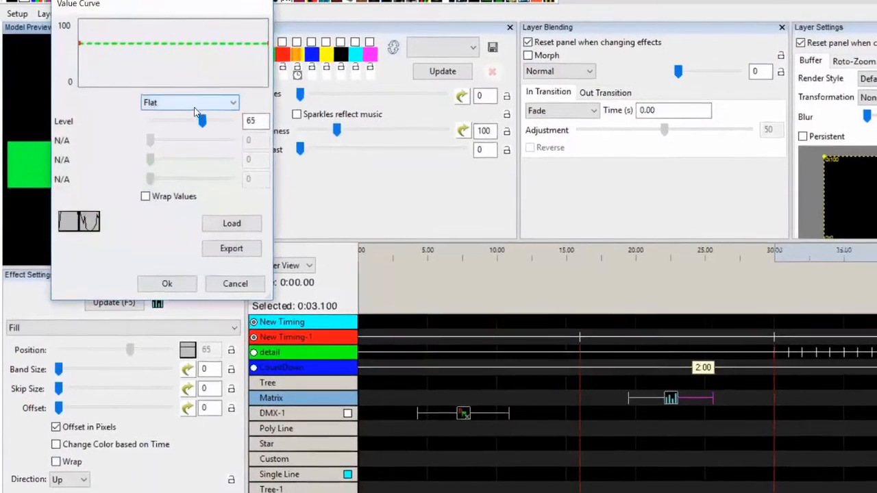
{"action": "left_click", "coordinate": [202, 57]}
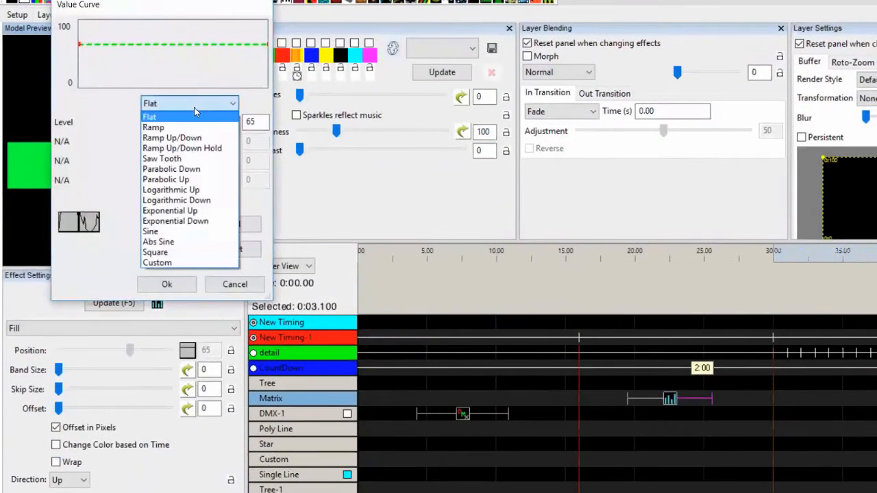
{"action": "left_click", "coordinate": [195, 211]}
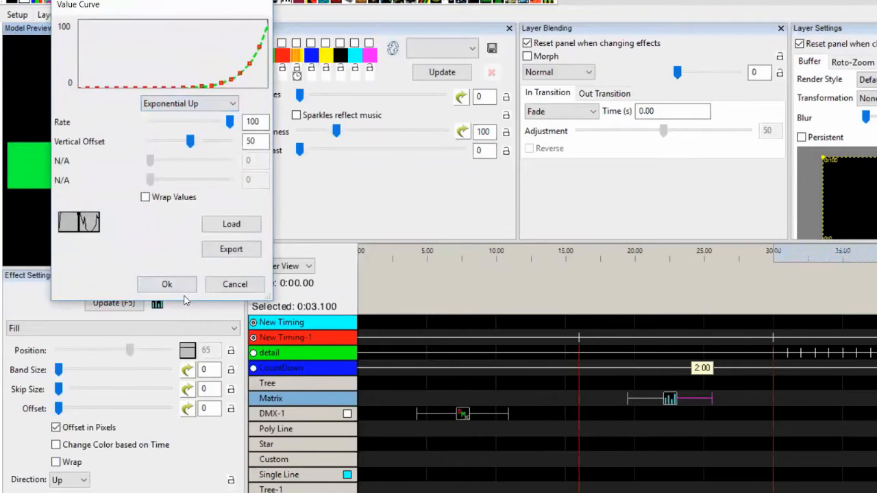
{"action": "left_click", "coordinate": [192, 108]}
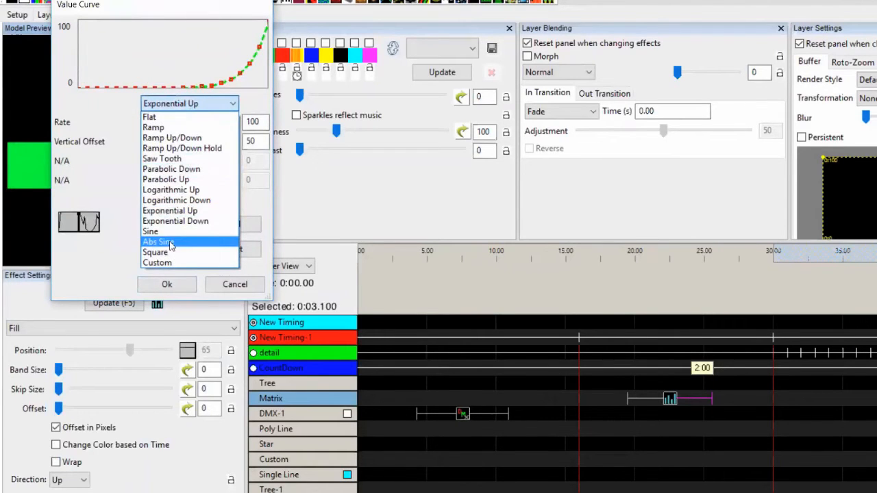
{"action": "left_click", "coordinate": [174, 233]}
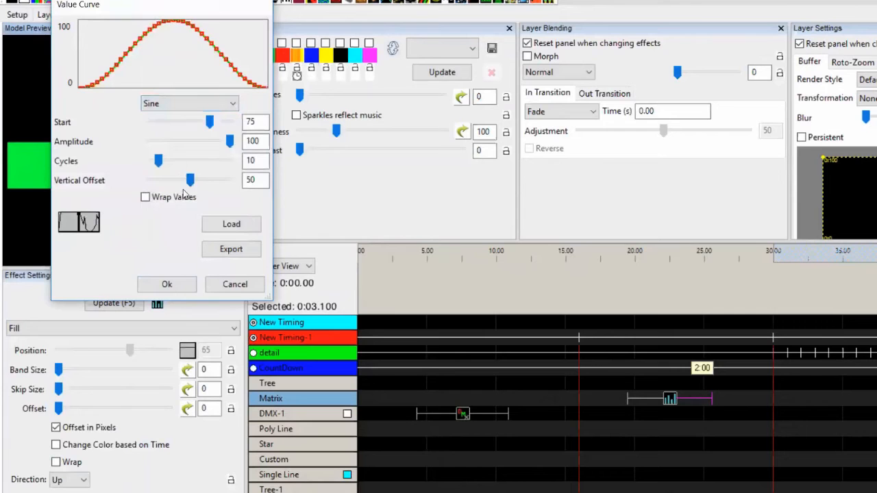
{"action": "mouse_move", "coordinate": [189, 183]}
{"action": "left_mouse_down"}
{"action": "mouse_move", "coordinate": [202, 182]}
{"action": "mouse_move", "coordinate": [182, 182]}
{"action": "mouse_move", "coordinate": [199, 181]}
{"action": "left_mouse_up"}
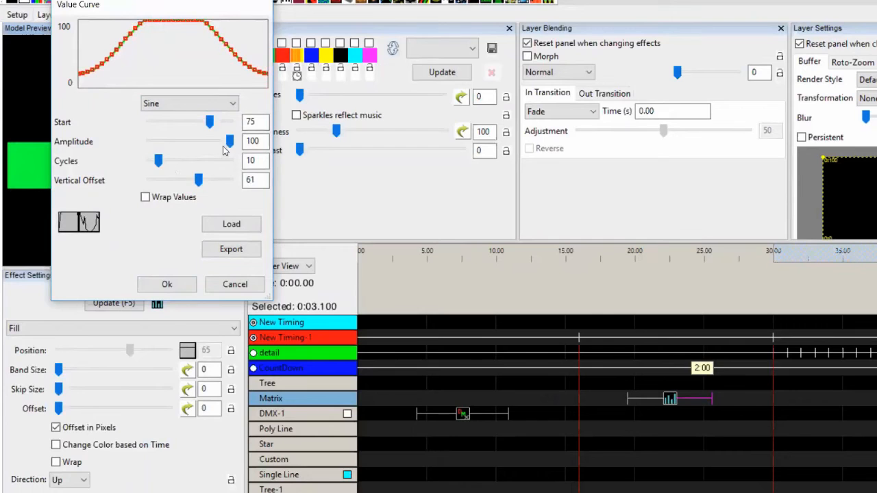
{"action": "left_click", "coordinate": [166, 198]}
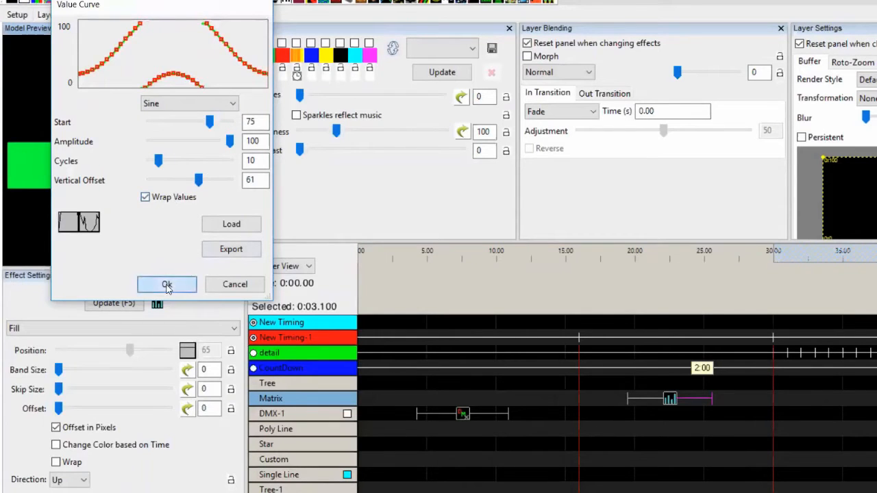
{"action": "left_click", "coordinate": [166, 285]}
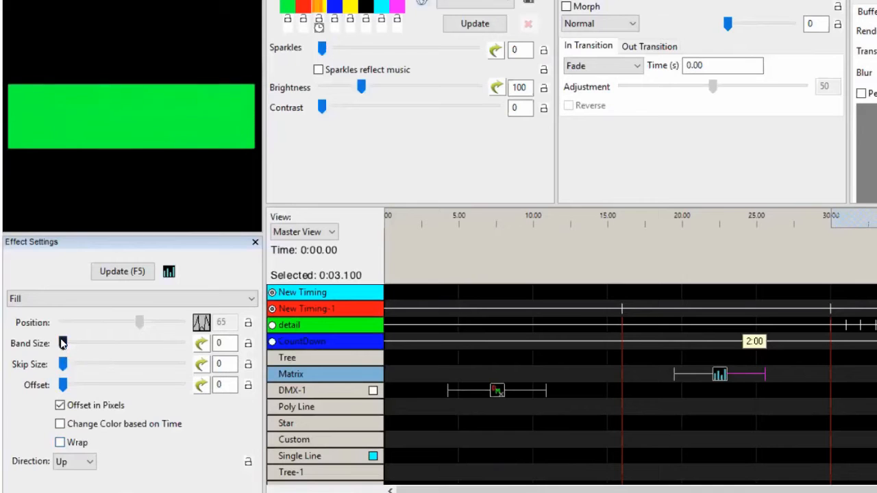
Set the Fill effect's Band Size to 126, Skip Size to 53 and Offset to 35
{"action": "left_click_drag", "start_coordinate": [64, 366], "coordinate": [122, 344]}
{"action": "left_click_drag", "start_coordinate": [63, 385], "coordinate": [106, 388]}
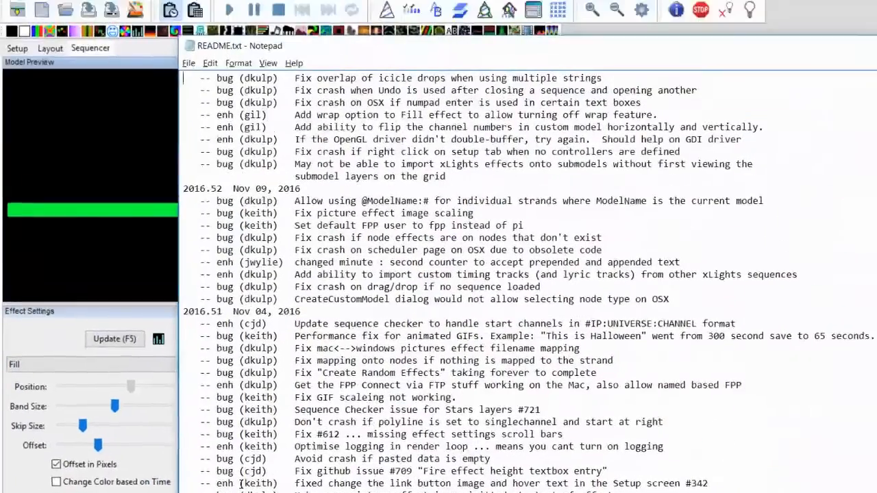
In README.txt, locate and highlight the entry about TouchBar support on MacBook Pros
{"action": "key", "text": "Up"}
{"action": "key", "text": "Up"}
{"action": "key", "text": "Up"}
{"action": "key", "text": "Up"}
{"action": "key", "text": "Up"}
{"action": "key", "text": "Up"}
{"action": "key", "text": "Up"}
{"action": "key", "text": "Up"}
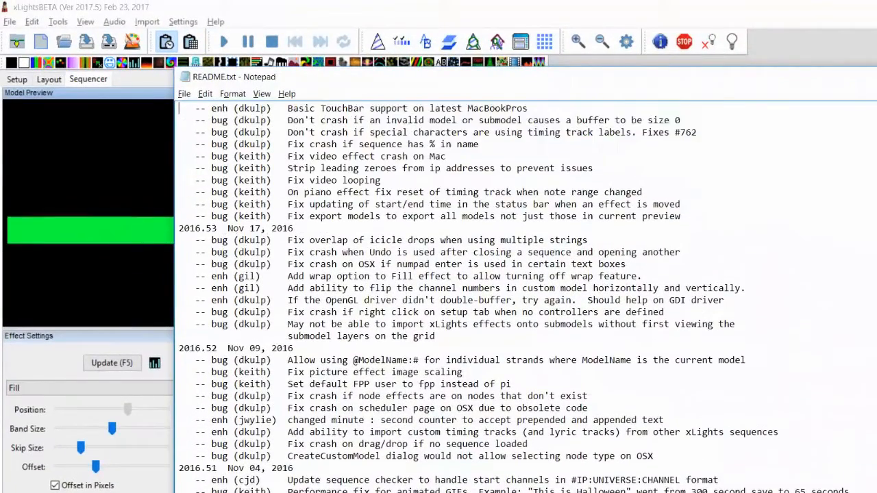
{"action": "key", "text": "Down"}
{"action": "key", "text": "Down"}
{"action": "key", "text": "Down"}
{"action": "key", "text": "shift+Up"}
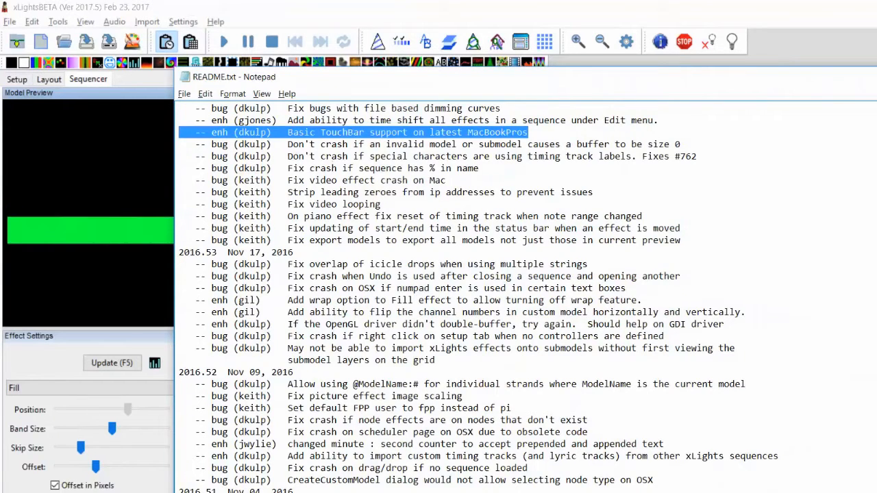
{"action": "key", "text": "Down"}
{"action": "key", "text": "shift+Up"}
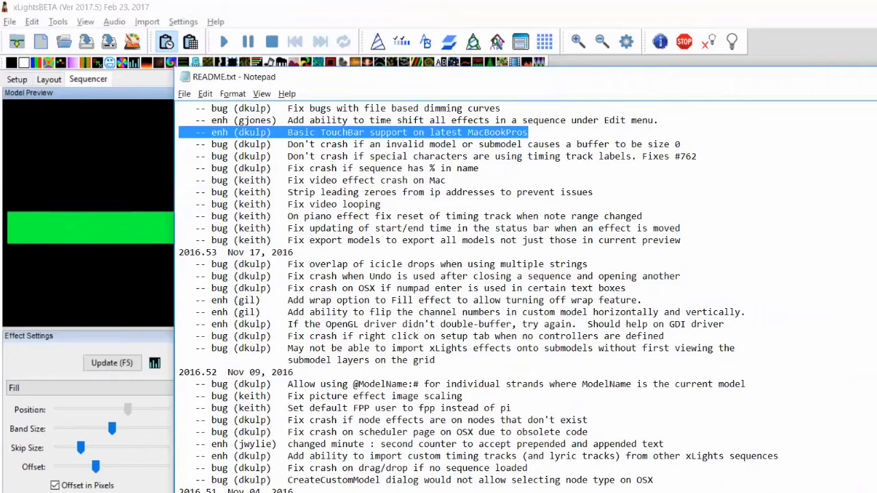
{"action": "key", "text": "Down"}
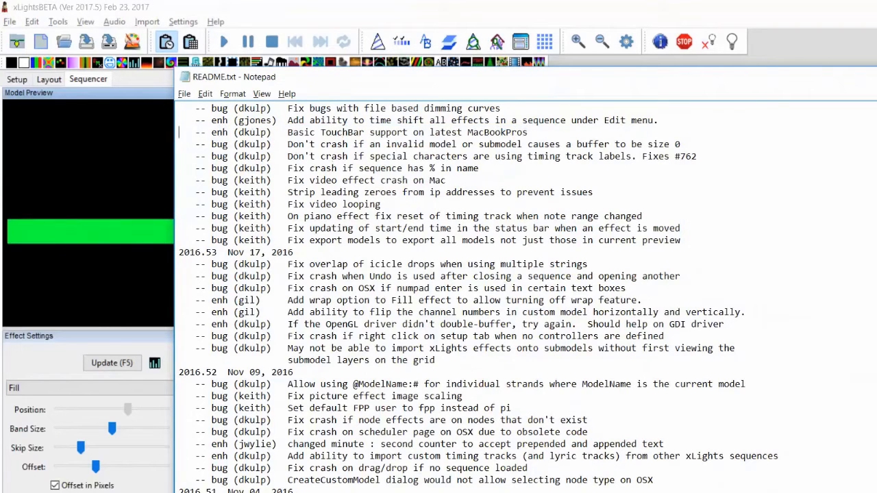
{"action": "key", "text": "shift+Up"}
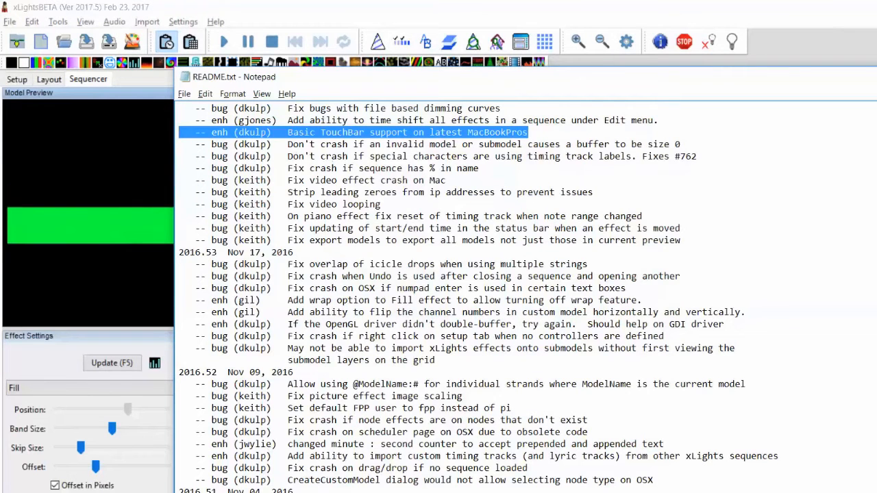
{"action": "scroll", "coordinate": [571, 257], "scroll_direction": "up", "scroll_amount": 3}
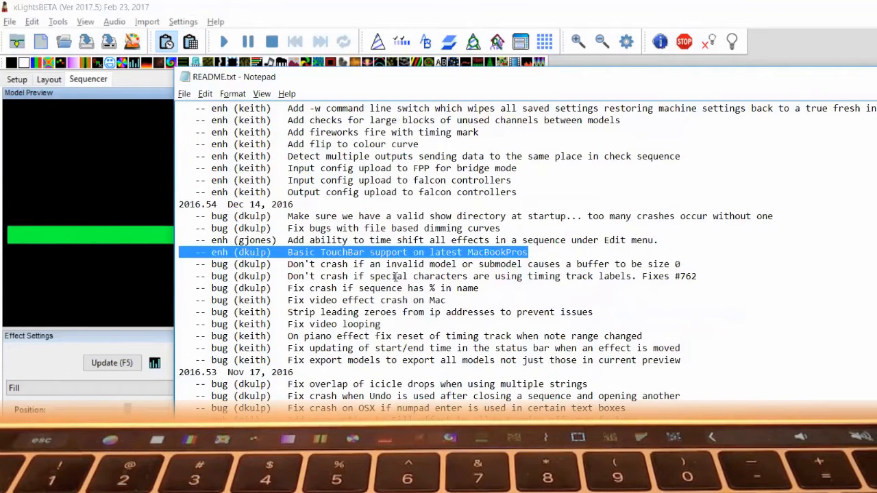
{"action": "left_click", "coordinate": [396, 276]}
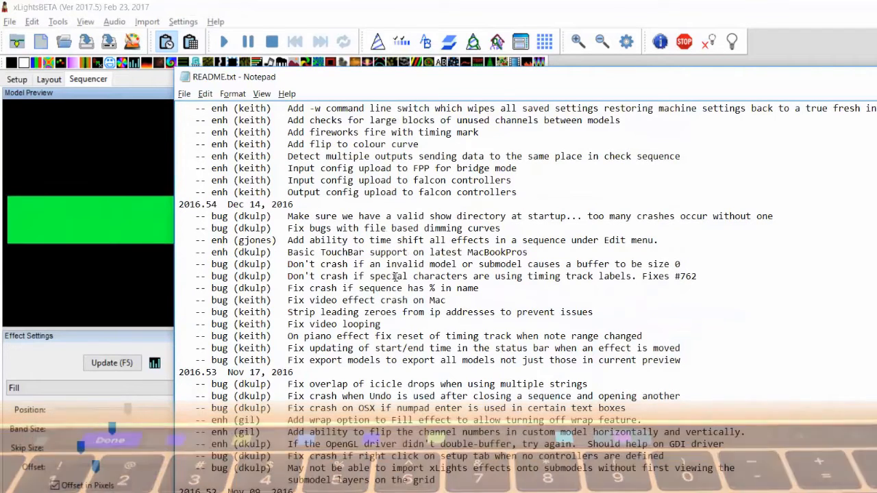
{"action": "key", "text": "shift+Up"}
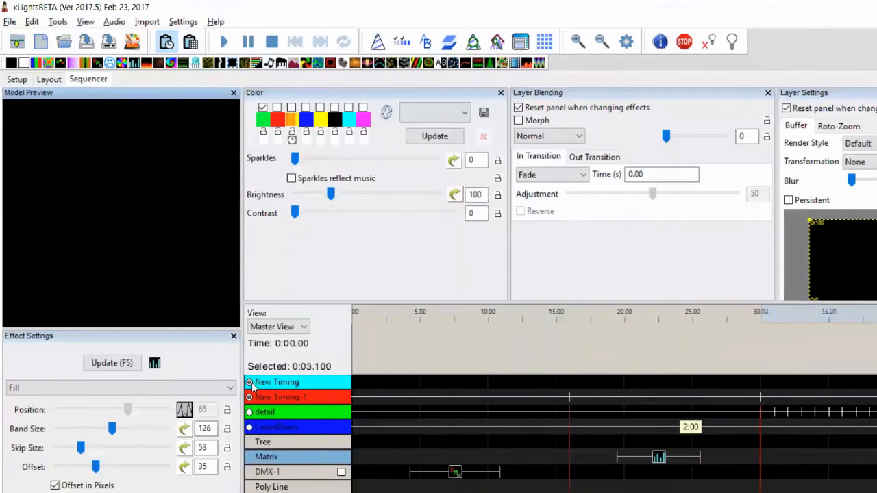
Deselect the New Timing track in the Sequencer
{"action": "left_click", "coordinate": [251, 383]}
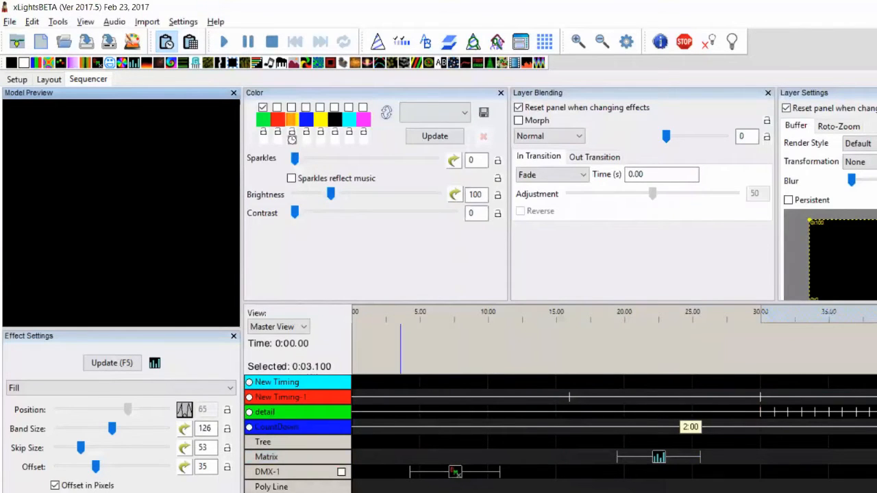
{"action": "left_click_drag", "start_coordinate": [396, 490], "coordinate": [794, 444]}
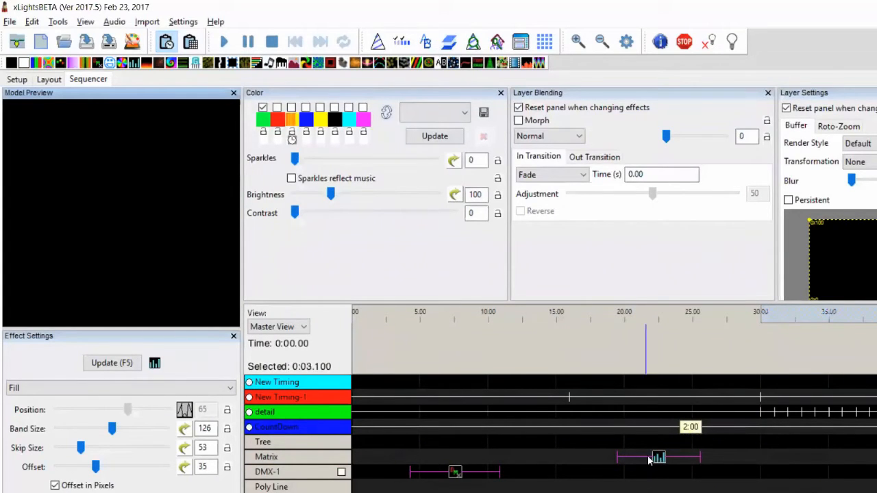
{"action": "left_click", "coordinate": [519, 471]}
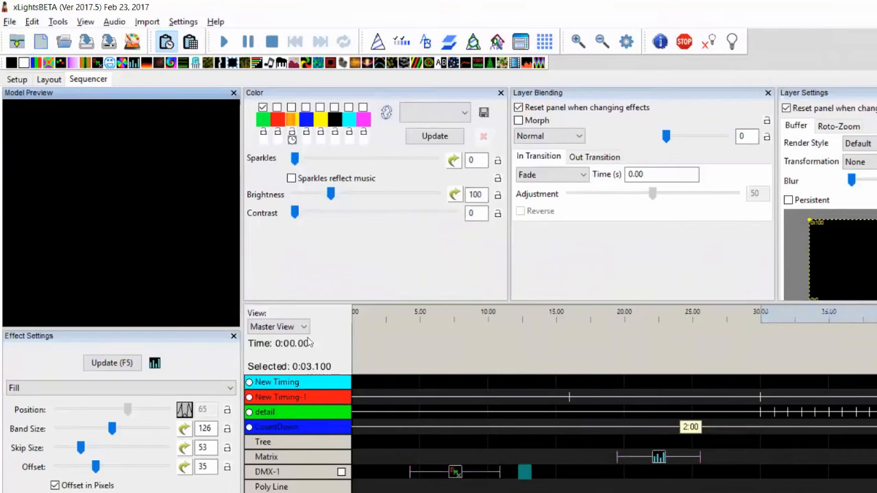
{"action": "left_click", "coordinate": [31, 21]}
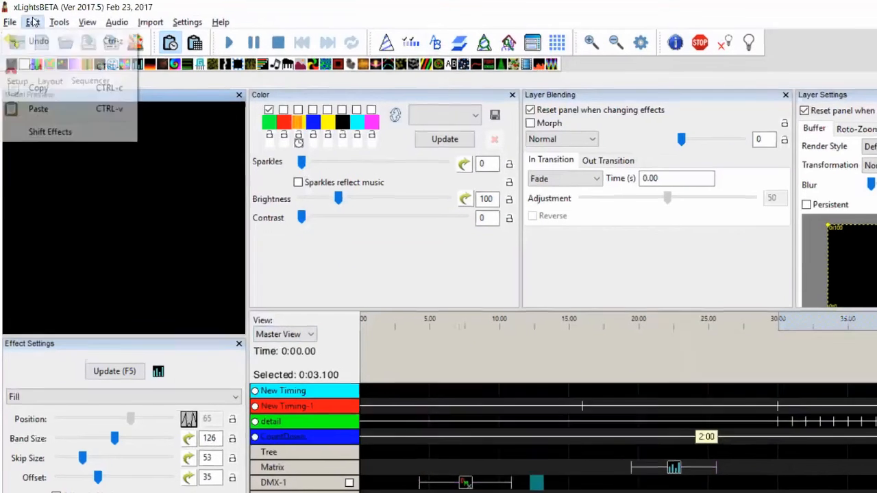
{"action": "left_click", "coordinate": [45, 173]}
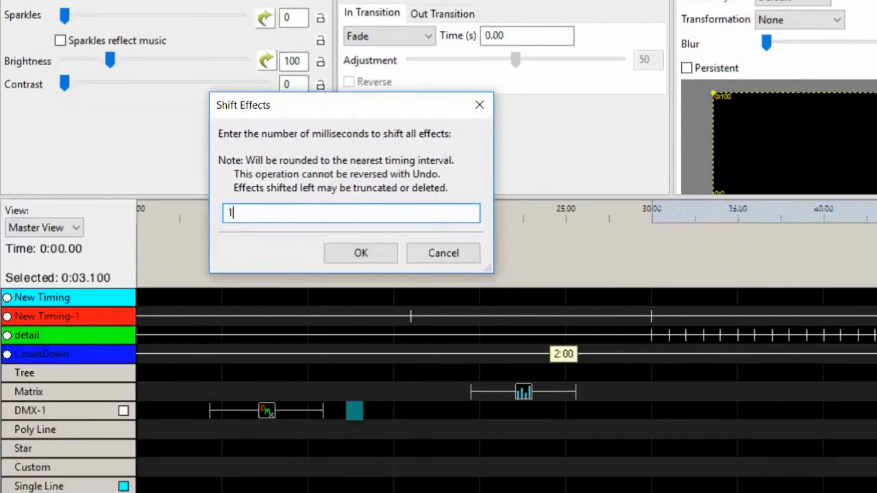
{"action": "key", "text": "Escape"}
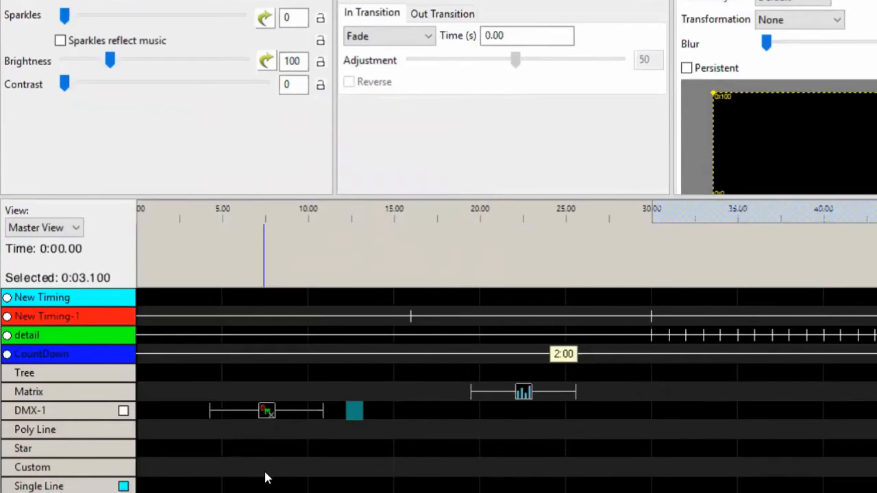
{"action": "left_click", "coordinate": [218, 492]}
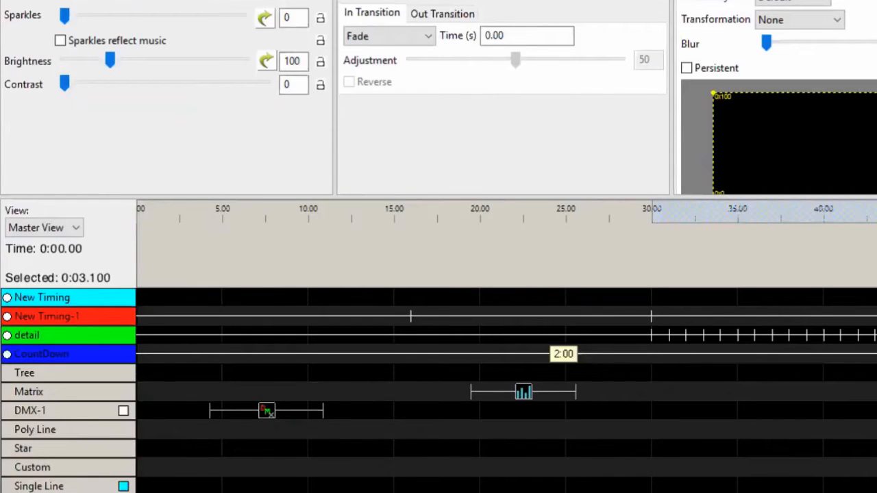
Shift all effects 1000 milliseconds later with Shift Effects and shift them back again
{"action": "left_click", "coordinate": [103, 1]}
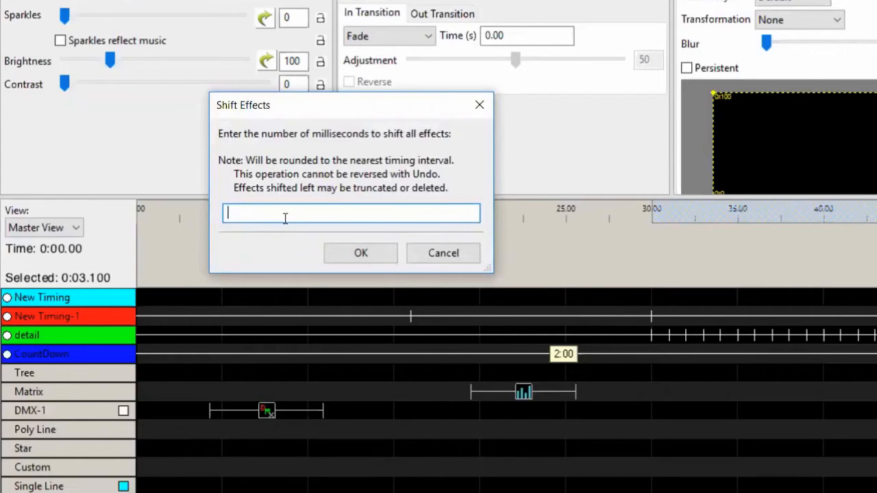
{"action": "type", "text": "1000"}
{"action": "key", "text": "Return"}
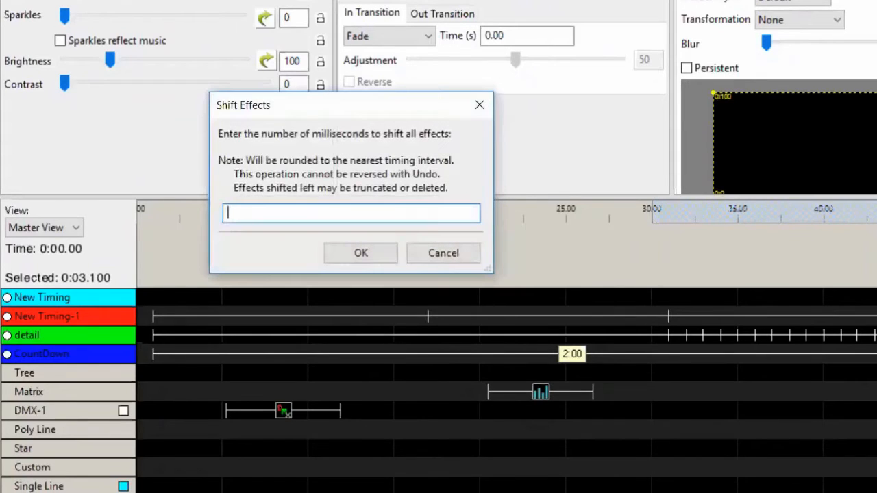
{"action": "type", "text": "000"}
{"action": "key", "text": "Return"}
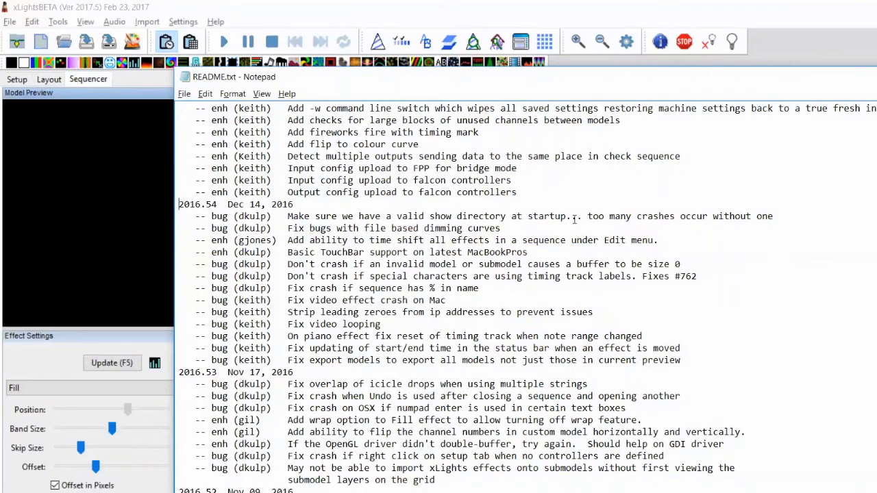
In README.txt, highlight the enhancement entries about output checking and config uploads to FPP and Falcon controllers
{"action": "key", "text": "shift+Up"}
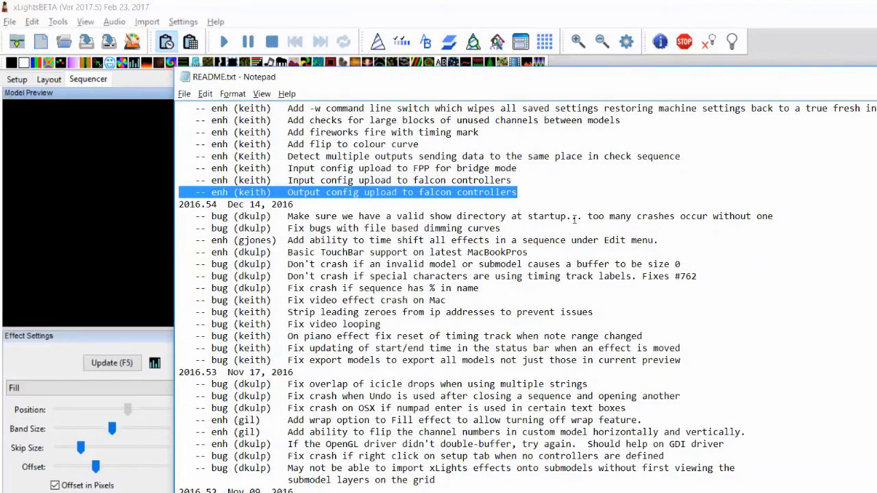
{"action": "key", "text": "shift+Up"}
{"action": "key", "text": "shift+Up"}
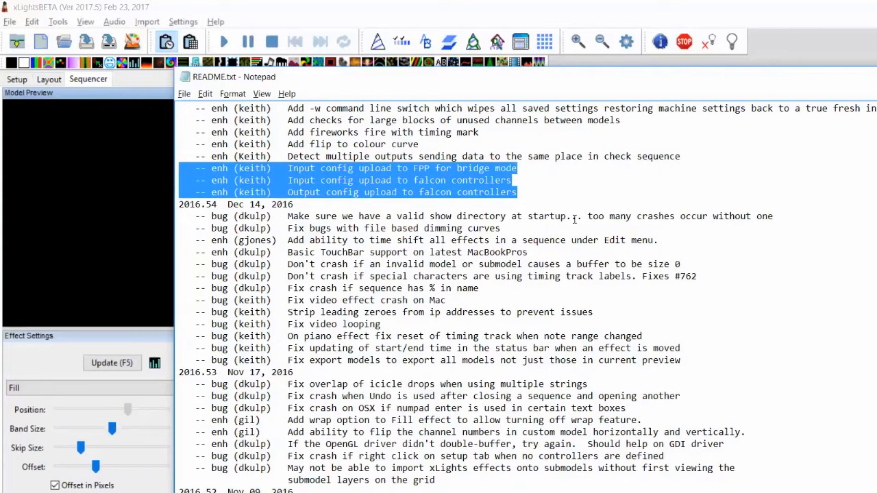
{"action": "key", "text": "shift+Up"}
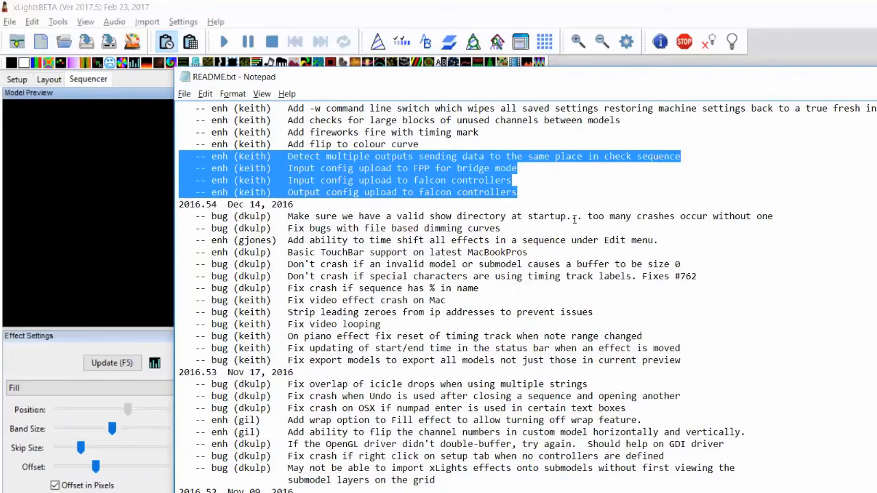
{"action": "key", "text": "Up"}
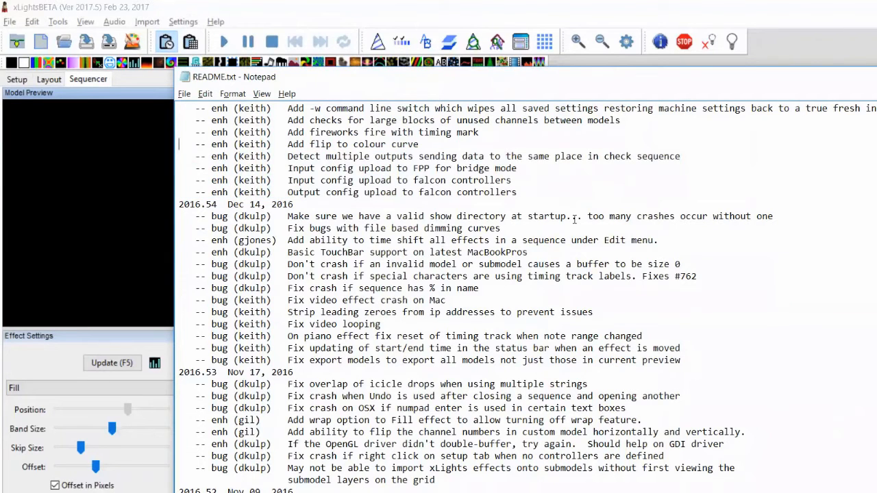
{"action": "key", "text": "shift+Up"}
Open the colour curve of the orange palette colour and flip its colours
{"action": "key", "text": "alt+Tab"}
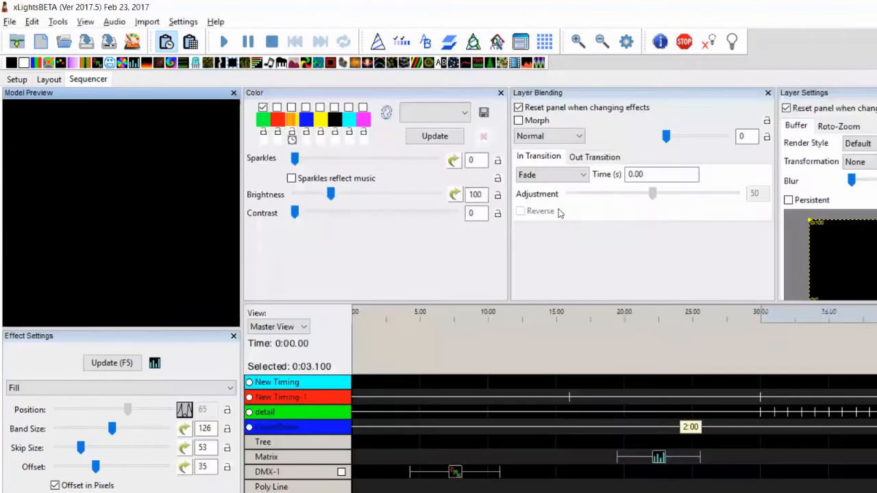
{"action": "left_click", "coordinate": [291, 121]}
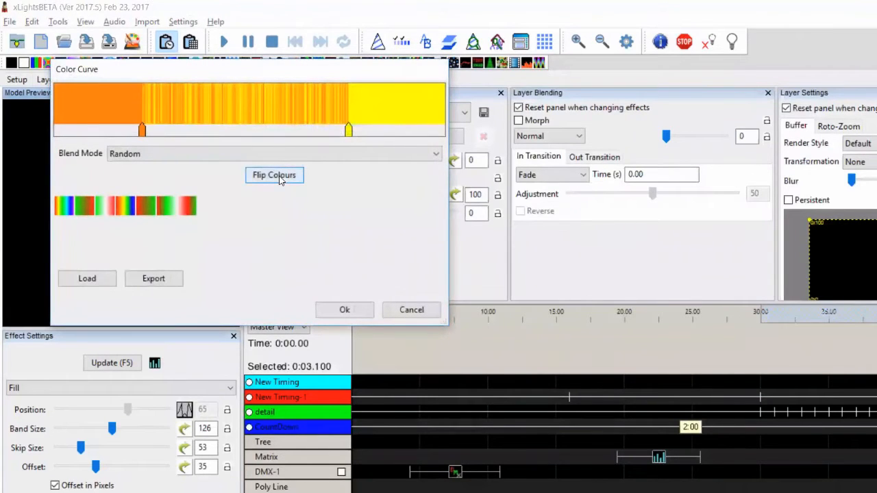
{"action": "left_click", "coordinate": [280, 177]}
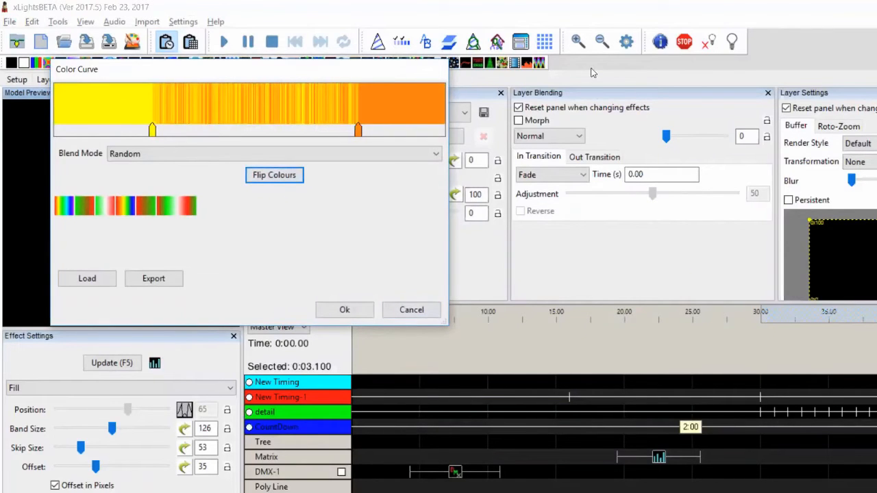
Export the flipped colour curve as fred and cancel the Color Curve dialog
{"action": "left_click_drag", "start_coordinate": [337, 77], "coordinate": [680, 154]}
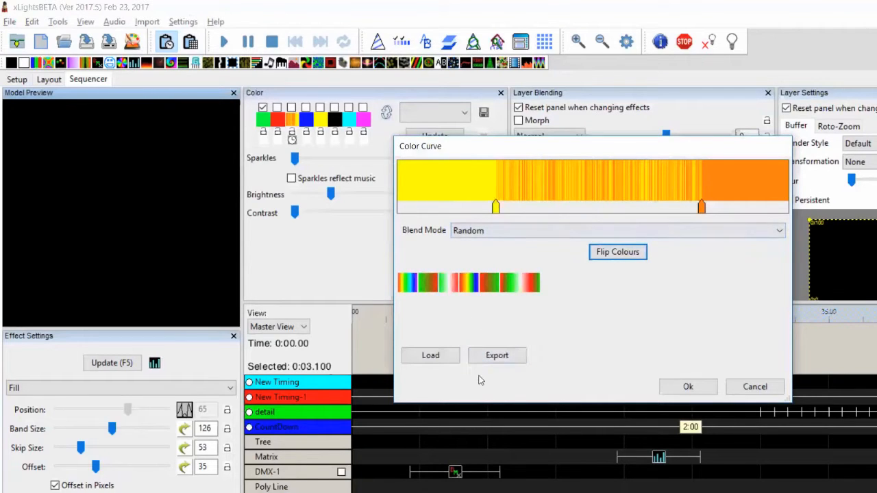
{"action": "left_click", "coordinate": [498, 356]}
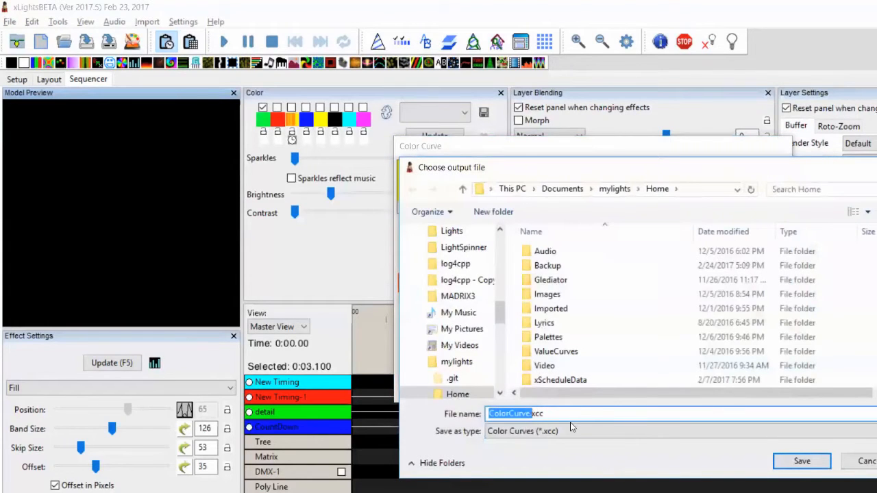
{"action": "type", "text": "fred"}
{"action": "key", "text": "Return"}
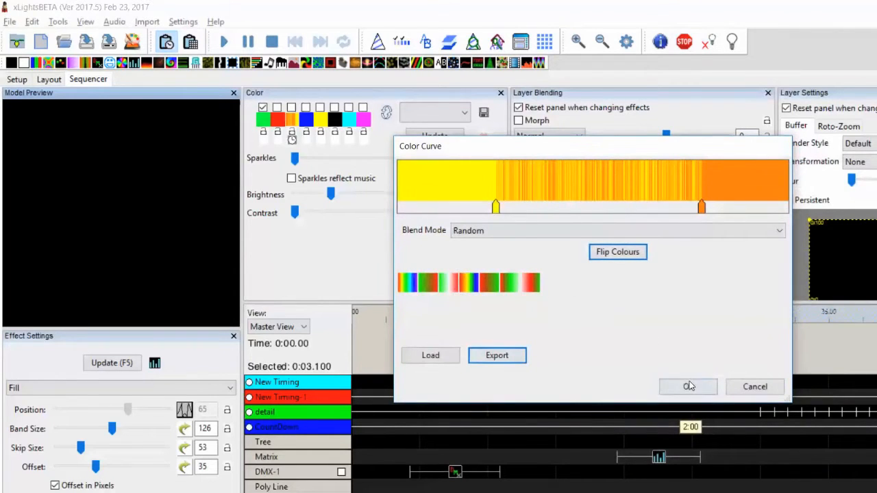
{"action": "left_click", "coordinate": [754, 386]}
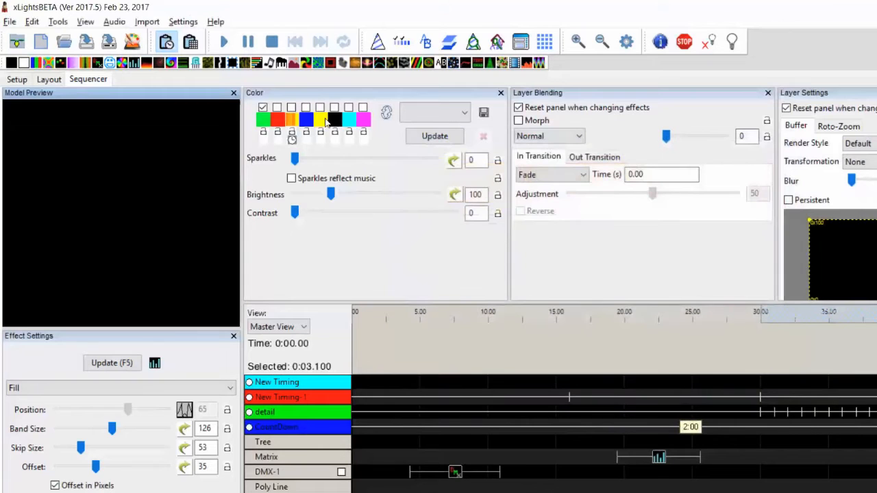
Export the orange colour curve as fred.xcc into the Desktop's Florida folder and close the dialog with Ok
{"action": "left_click", "coordinate": [294, 120]}
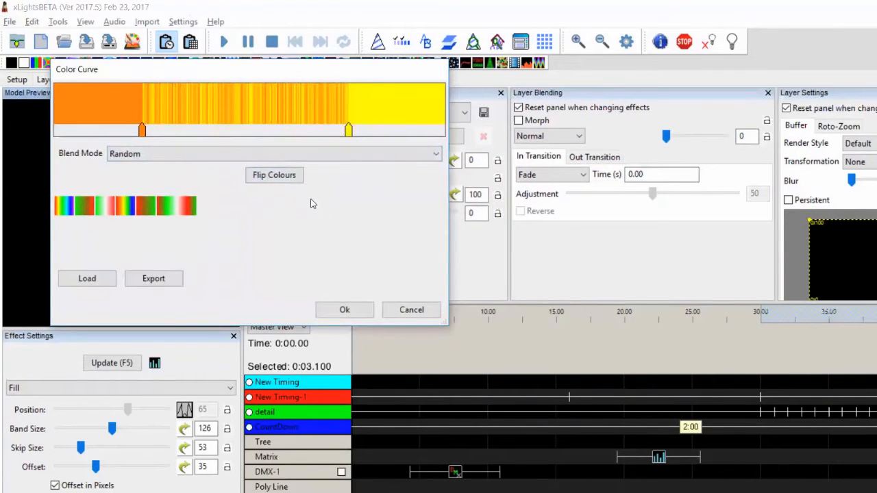
{"action": "left_click", "coordinate": [179, 277]}
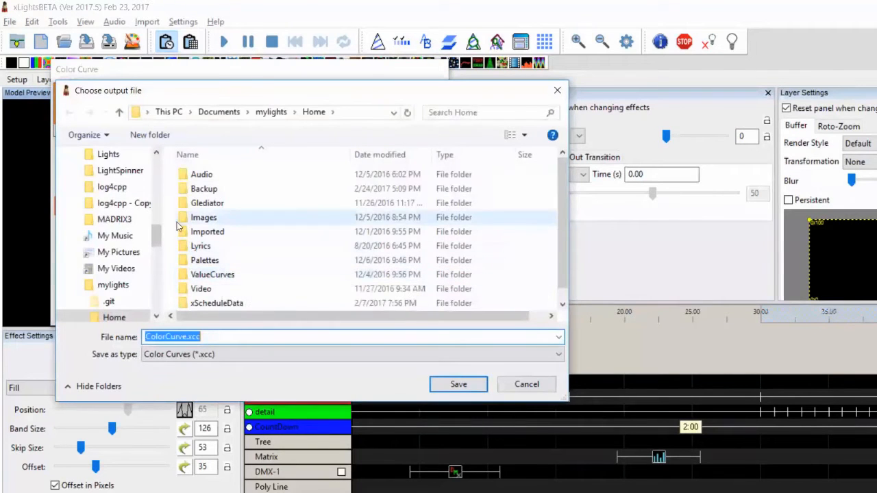
{"action": "scroll", "coordinate": [137, 219], "scroll_direction": "up", "scroll_amount": 8}
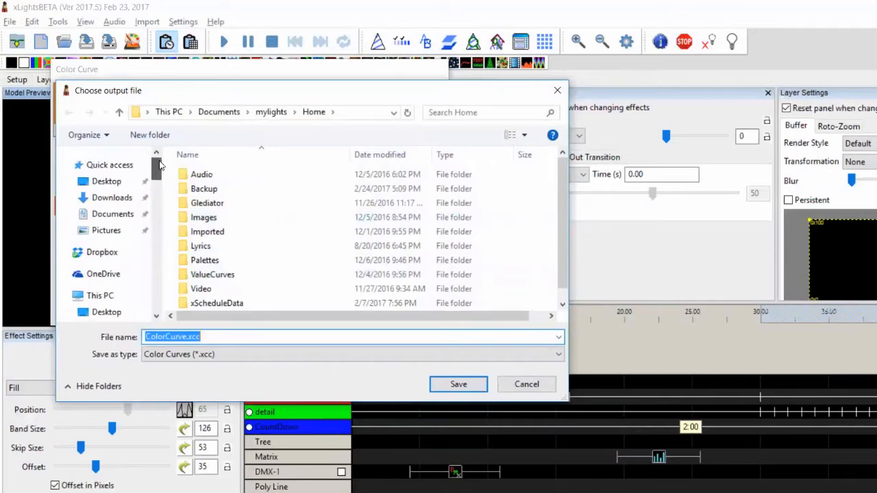
{"action": "left_click", "coordinate": [129, 184]}
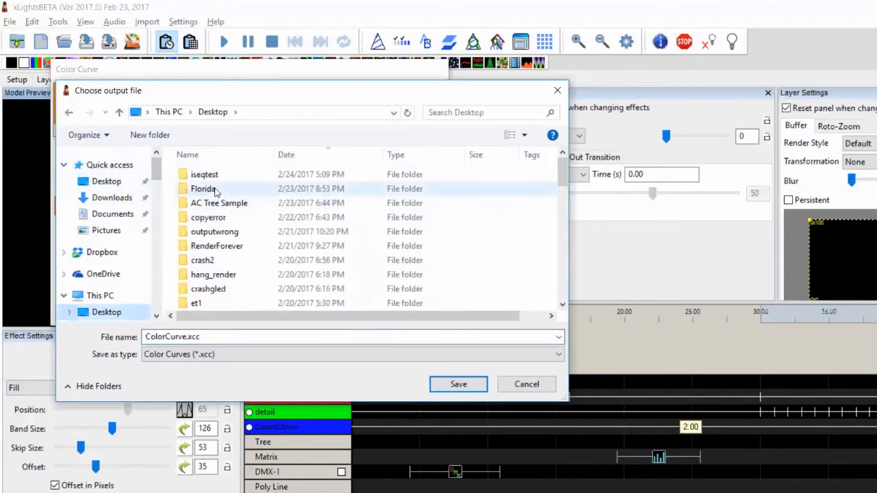
{"action": "double_click", "coordinate": [215, 190]}
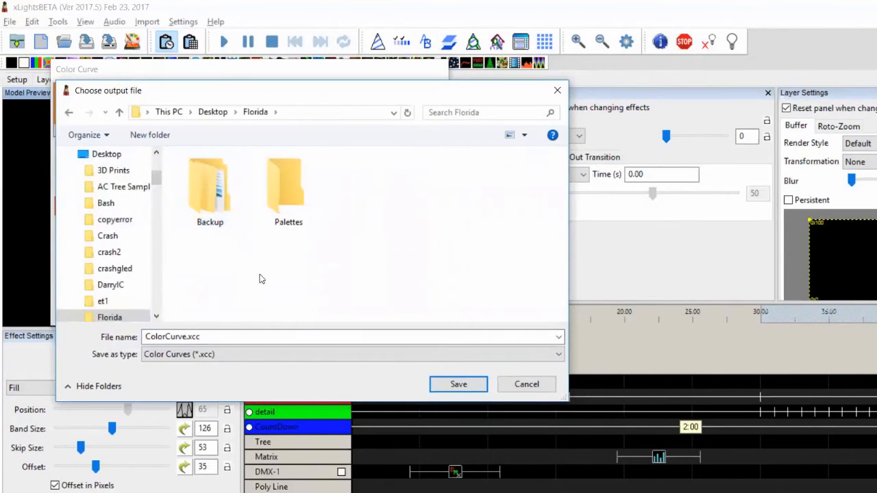
{"action": "left_click", "coordinate": [266, 337]}
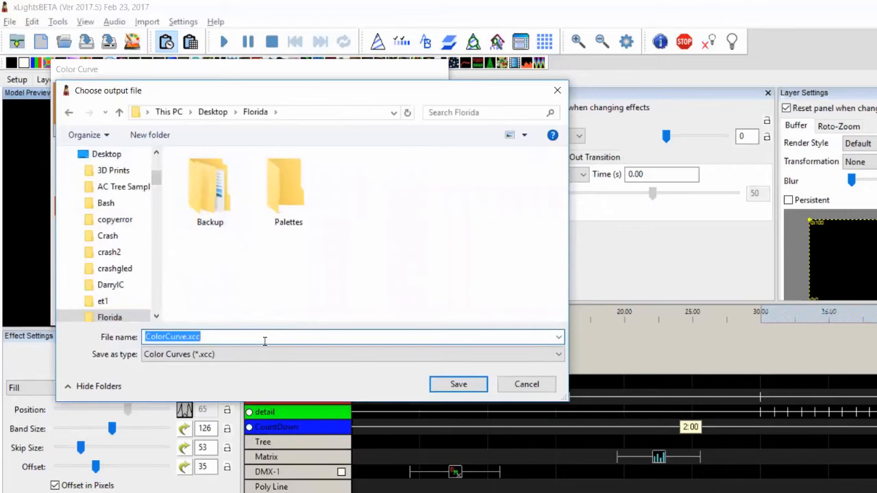
{"action": "key", "text": "BackSpace"}
{"action": "type", "text": "Test"}
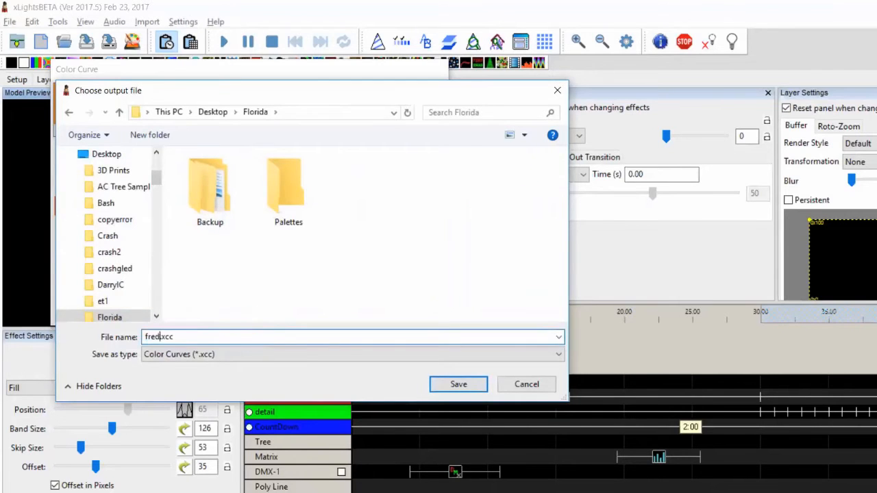
{"action": "key", "text": "Return"}
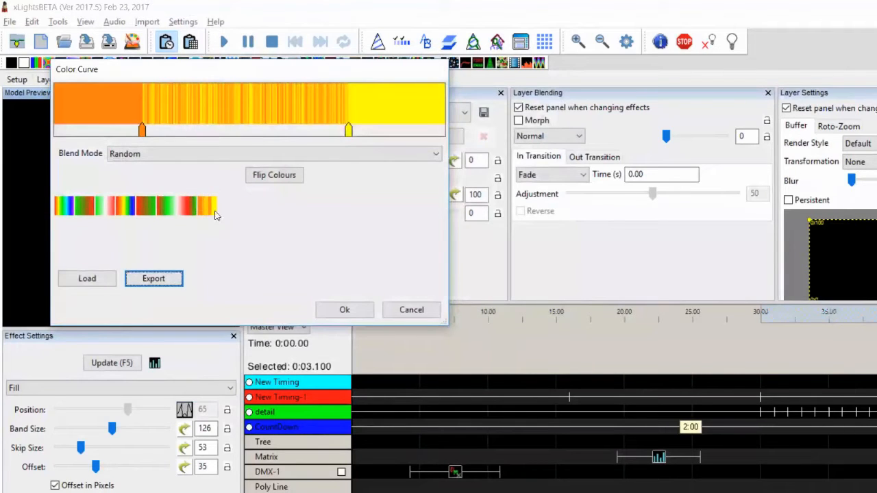
{"action": "left_click", "coordinate": [353, 313]}
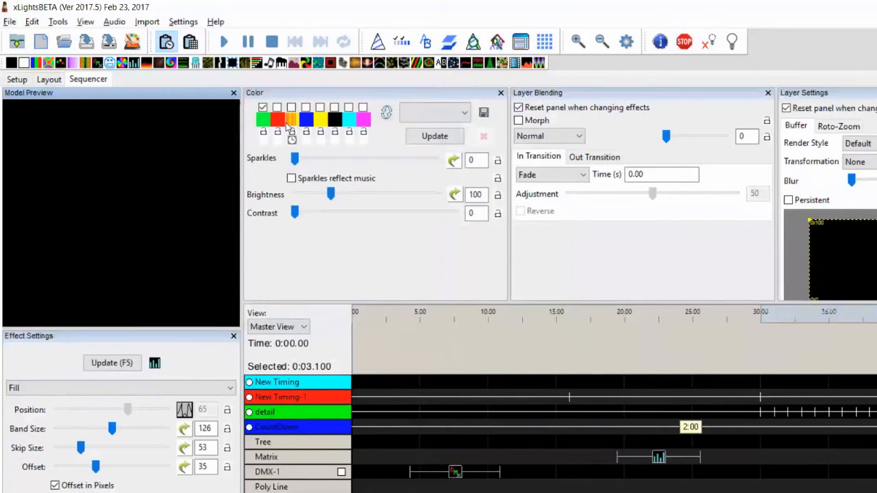
Check the saved palettes list, and in File Explorer browse the Desktop's Florida Palettes folder
{"action": "left_click", "coordinate": [463, 120]}
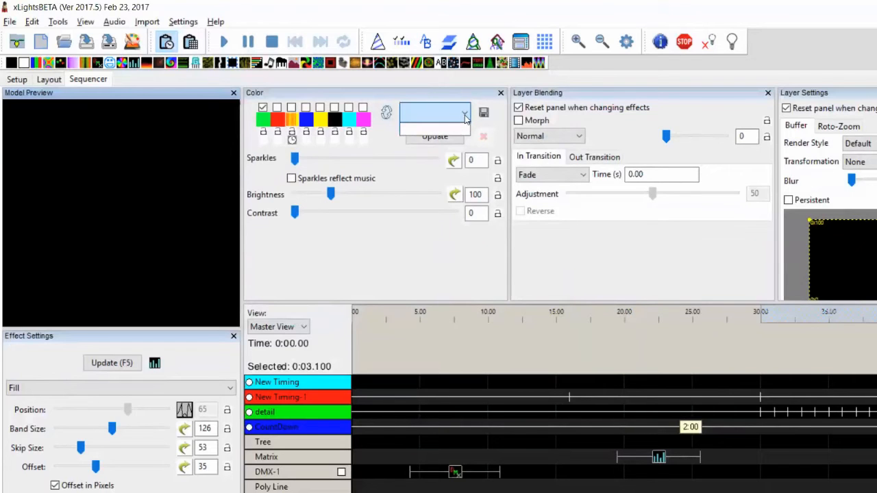
{"action": "left_click", "coordinate": [465, 119]}
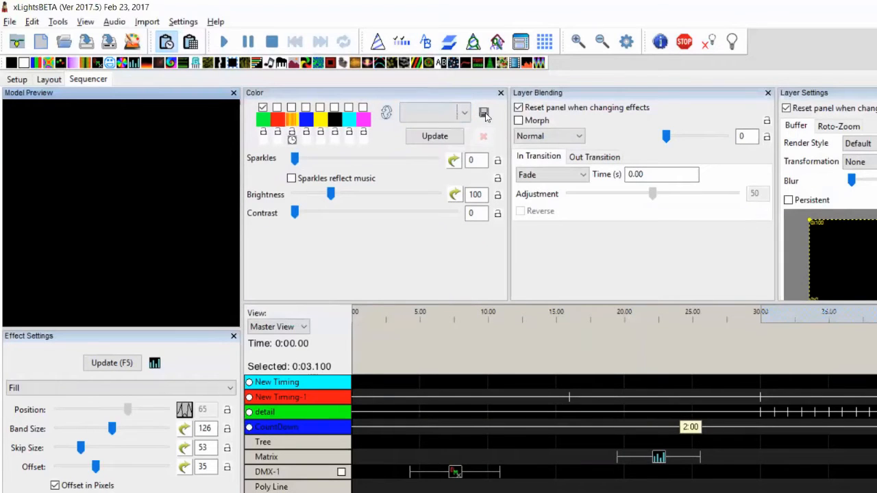
{"action": "key", "text": "alt+Tab"}
{"action": "key", "text": "alt+Tab"}
{"action": "left_click_drag", "start_coordinate": [202, 285], "coordinate": [203, 218]}
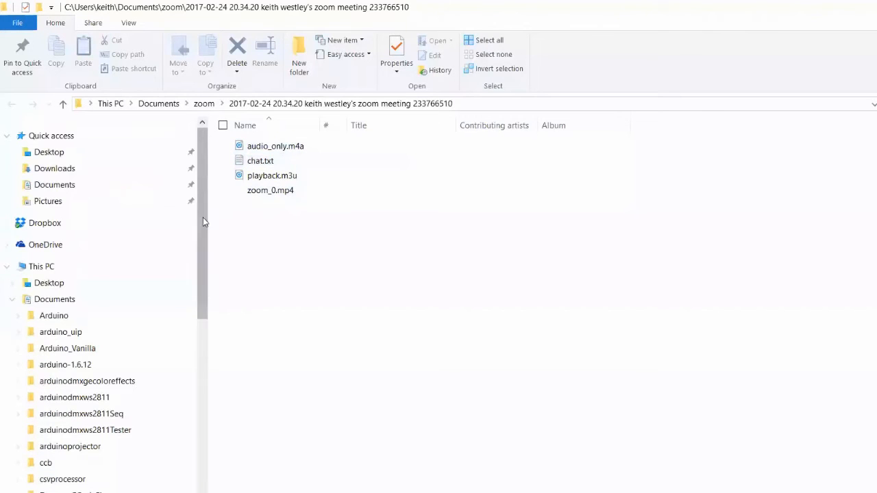
{"action": "left_click", "coordinate": [53, 156]}
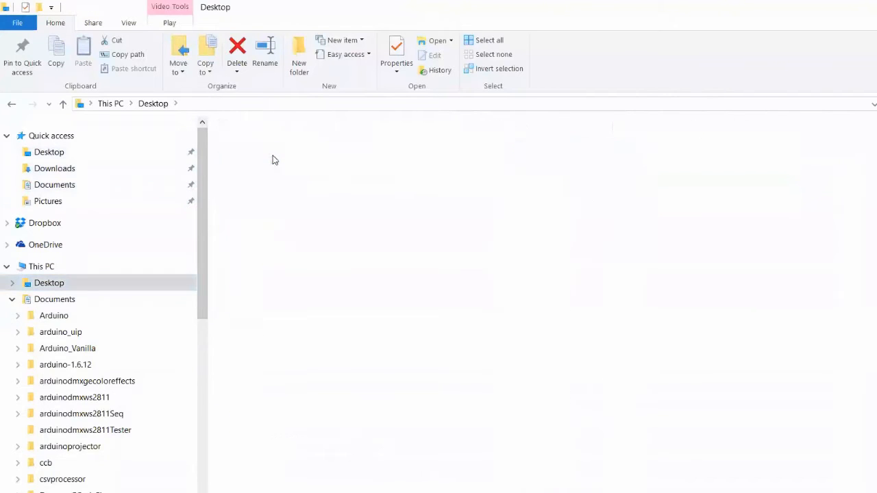
{"action": "double_click", "coordinate": [263, 161]}
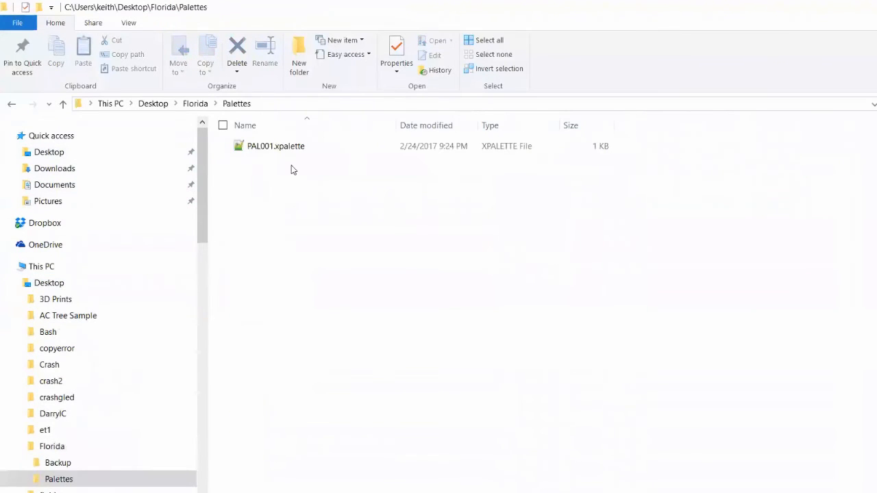
{"action": "left_click", "coordinate": [257, 144]}
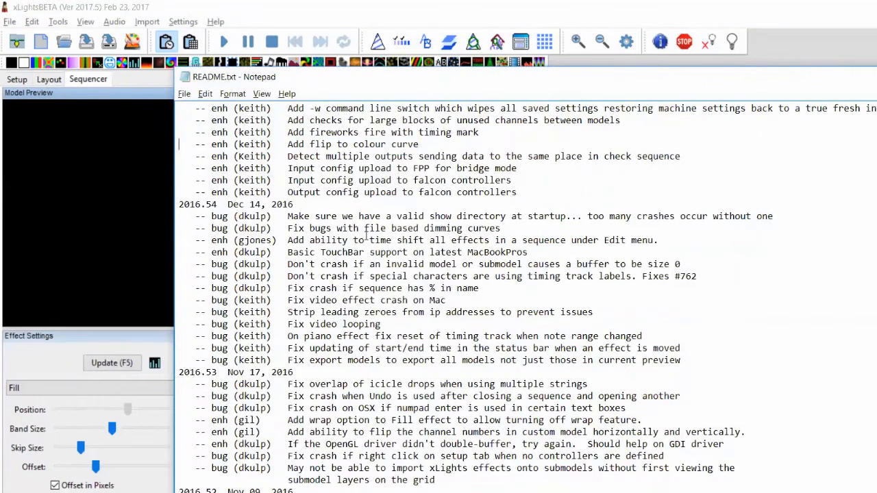
Add a Fireworks effect to the Tree row near the start of the sequence
{"action": "key", "text": "shift+Up"}
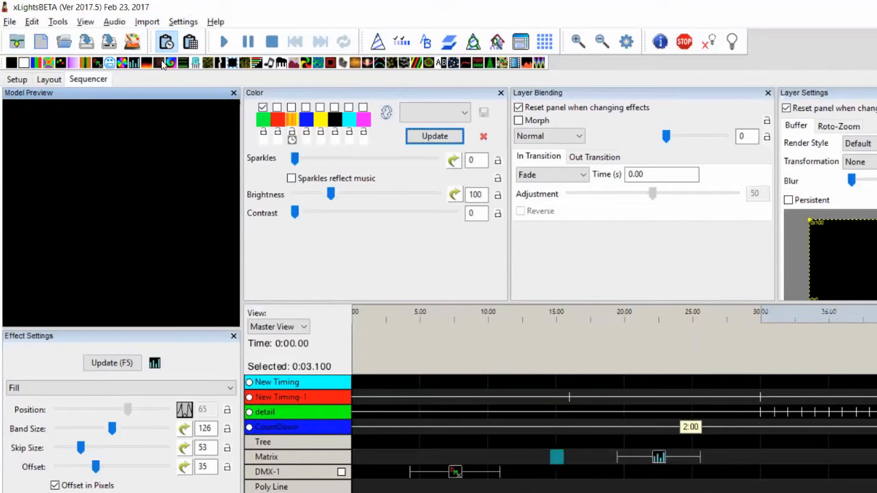
{"action": "left_click_drag", "start_coordinate": [163, 63], "coordinate": [510, 440]}
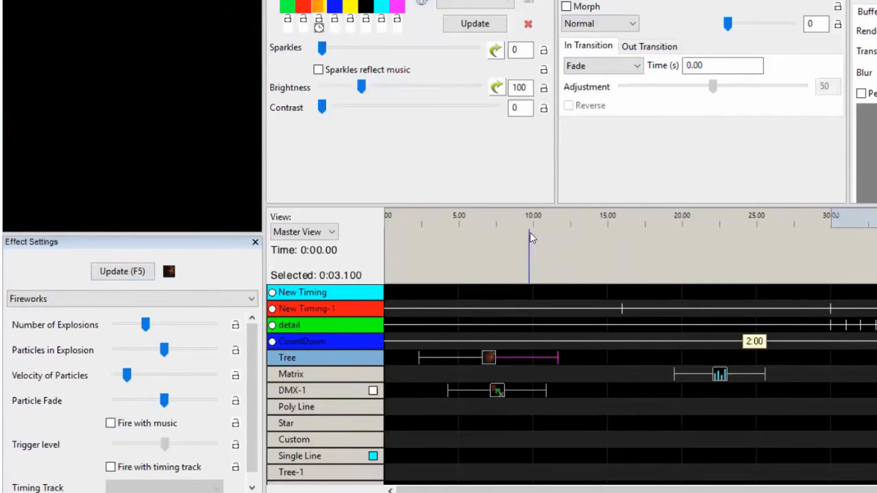
{"action": "left_click", "coordinate": [110, 423]}
{"action": "left_click", "coordinate": [122, 425]}
Move the Fireworks effect to about 33 s and enable Fire with timing track
{"action": "left_click_drag", "start_coordinate": [492, 364], "coordinate": [876, 362]}
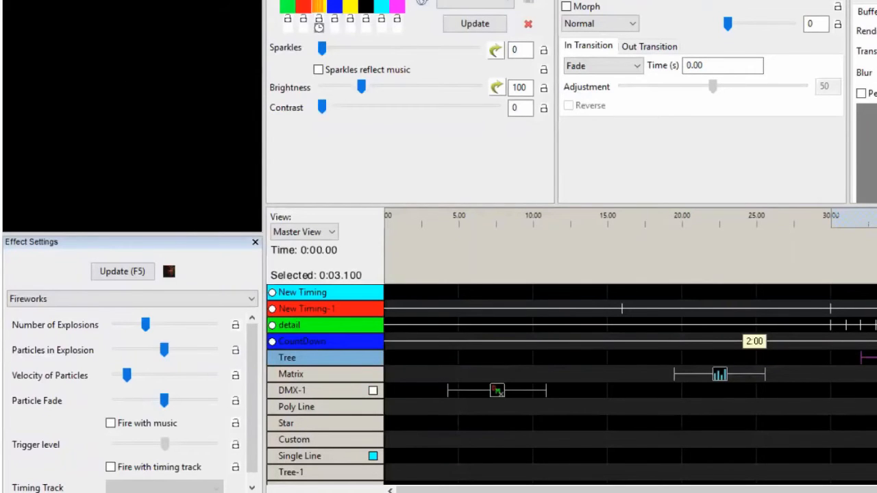
{"action": "left_click", "coordinate": [876, 358]}
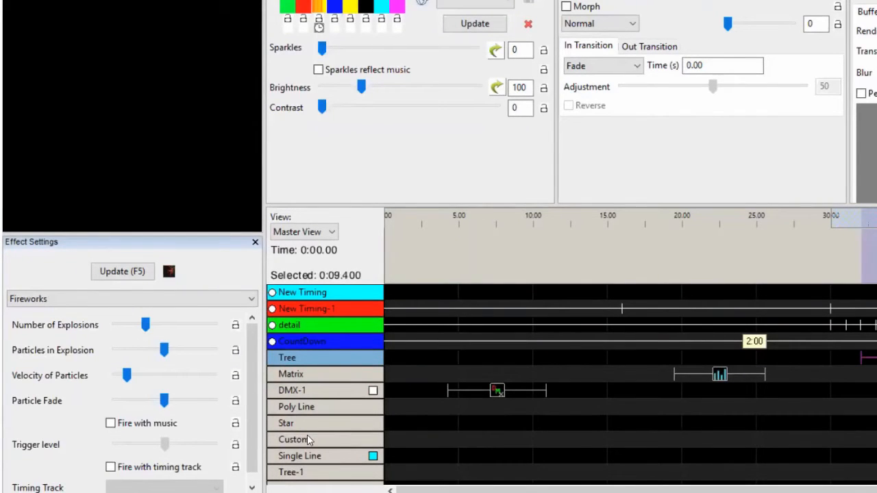
{"action": "left_click", "coordinate": [112, 469]}
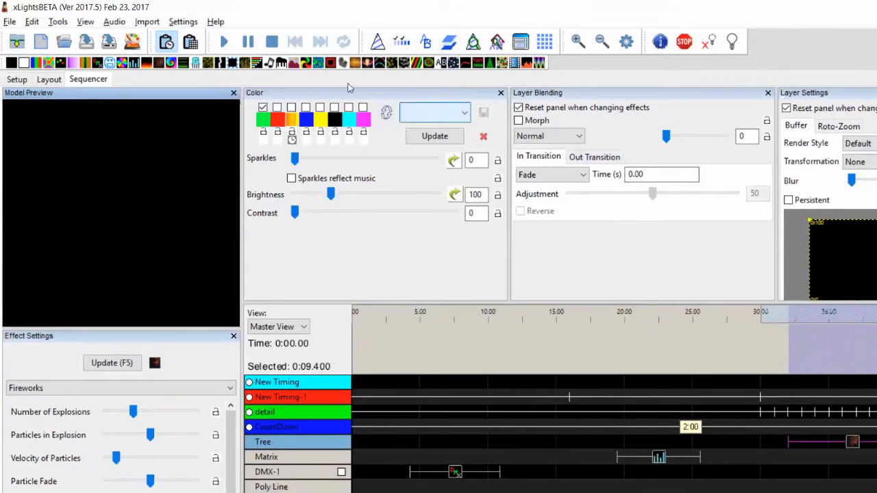
Shift all effects in the sequence by -20000 ms
{"action": "left_click", "coordinate": [273, 43]}
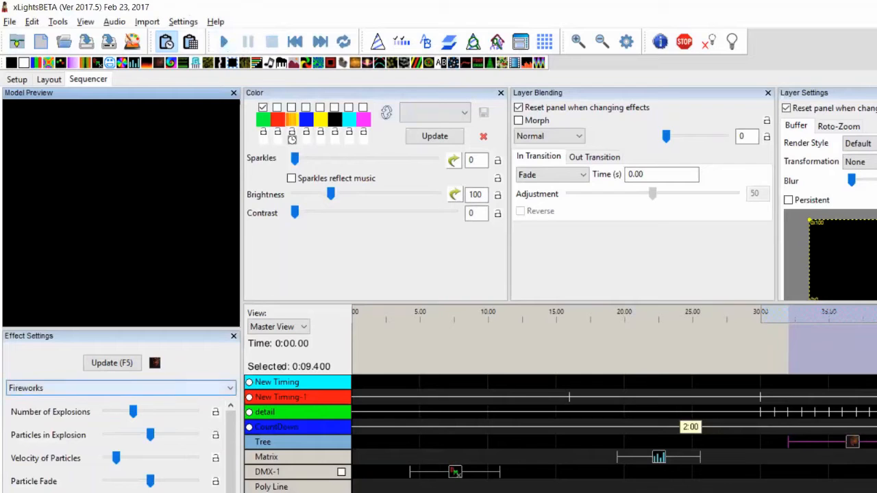
{"action": "scroll", "coordinate": [116, 446], "scroll_direction": "down", "scroll_amount": 1}
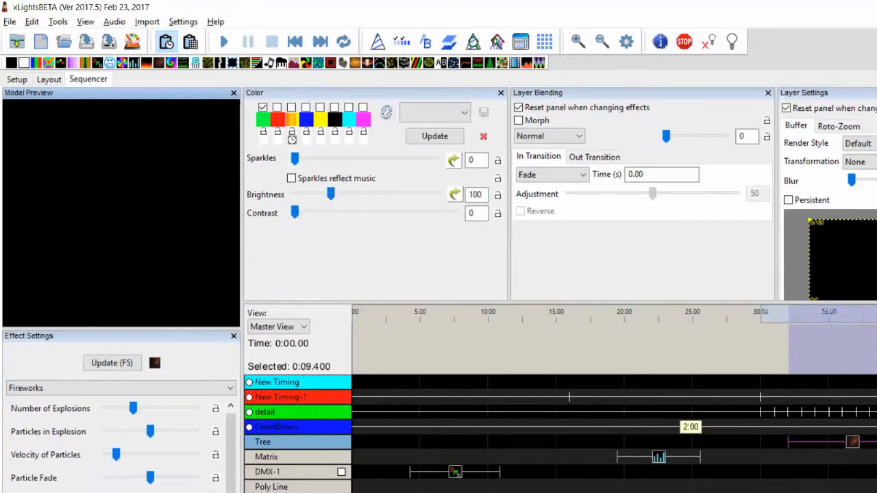
{"action": "left_click", "coordinate": [853, 444]}
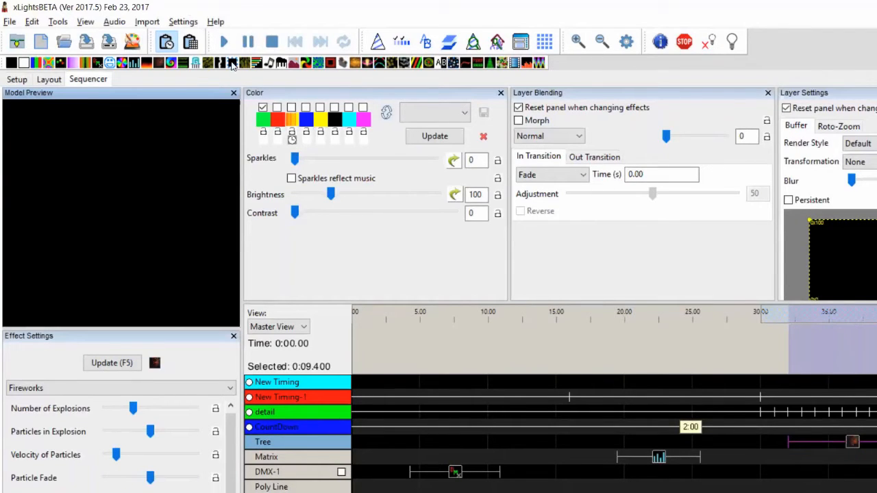
{"action": "left_click", "coordinate": [272, 42]}
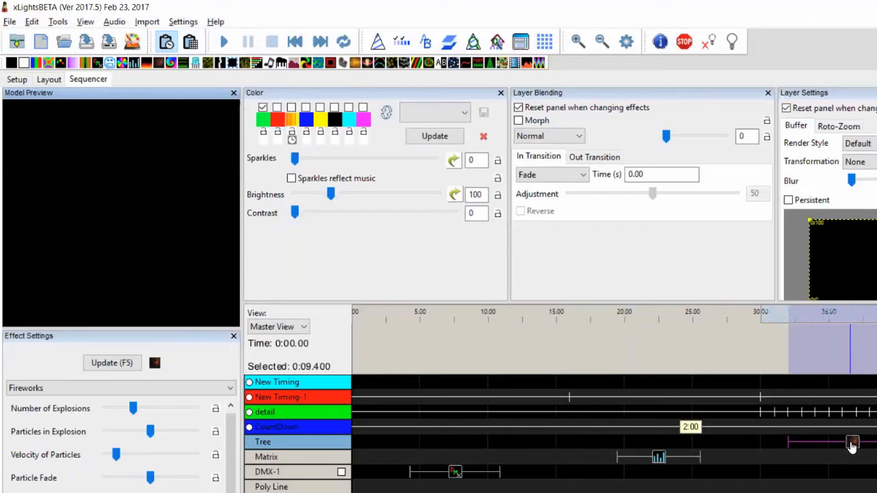
{"action": "left_click", "coordinate": [32, 22]}
{"action": "left_click", "coordinate": [67, 132]}
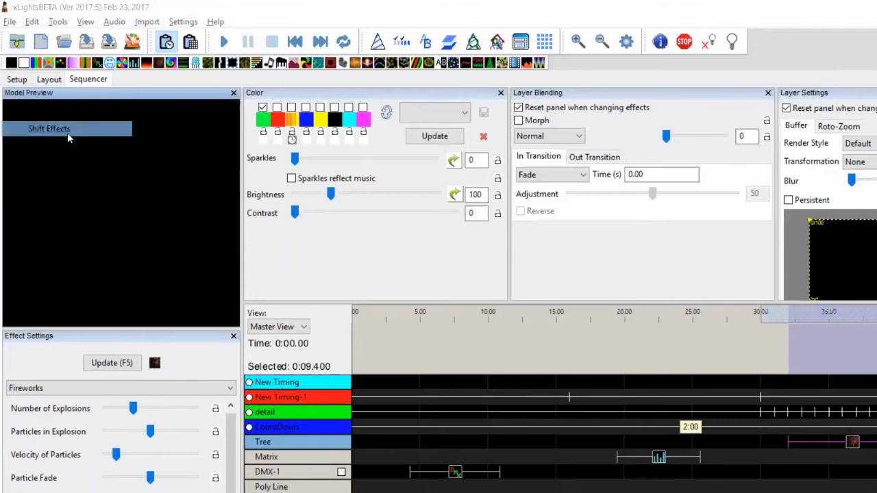
{"action": "type", "text": "-20000"}
{"action": "key", "text": "Return"}
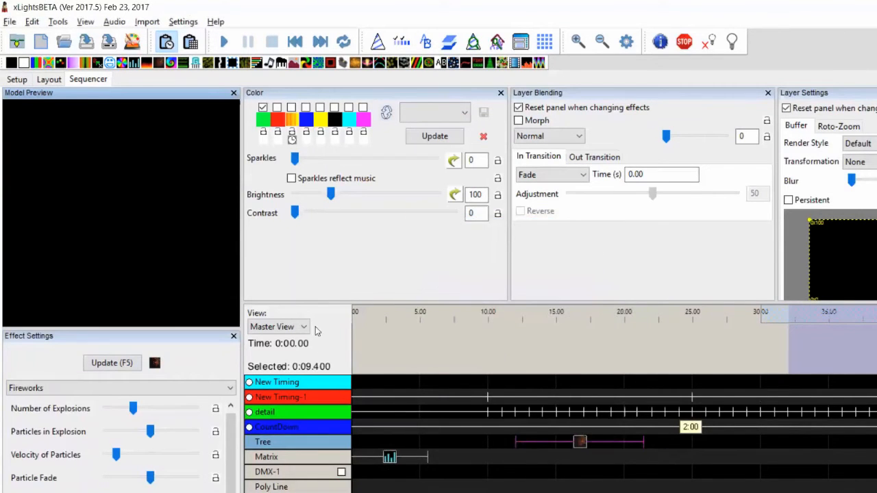
Select the shifted Fireworks effect and play it back
{"action": "left_click", "coordinate": [579, 445]}
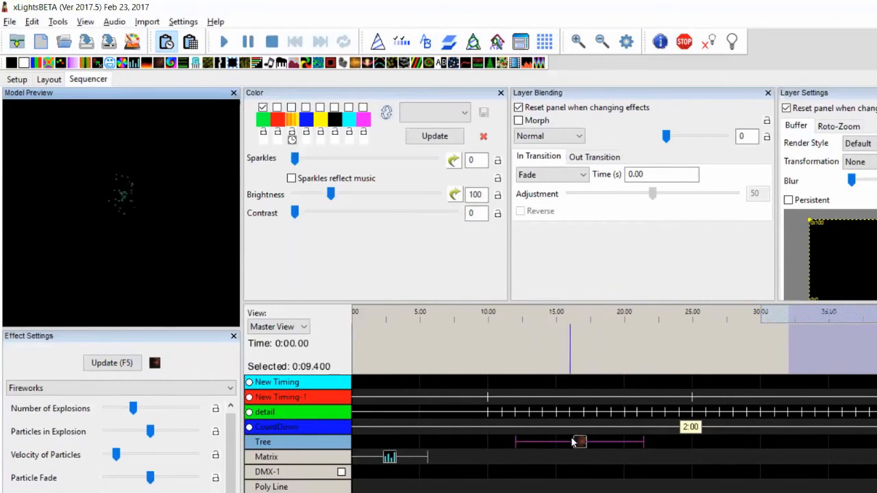
{"action": "left_click", "coordinate": [579, 443]}
{"action": "left_click", "coordinate": [223, 42]}
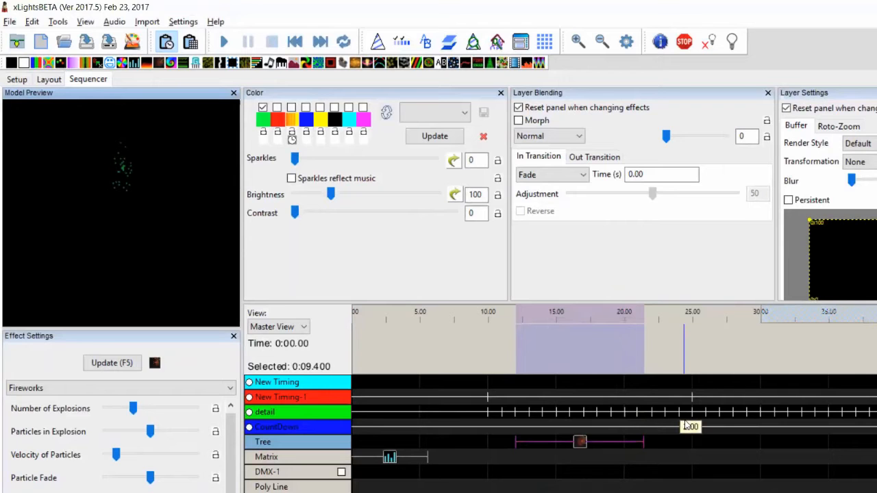
Switch to the release notes and highlight the -w command line switch entry
{"action": "key", "text": "alt+Tab"}
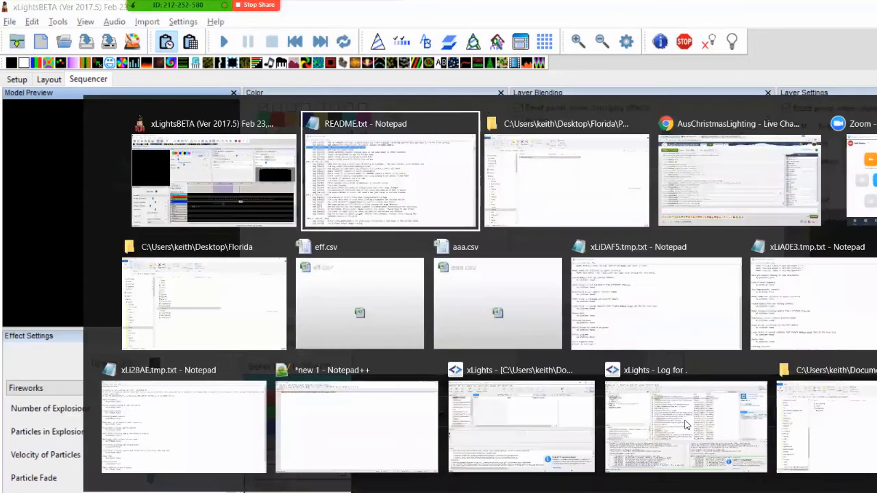
{"action": "left_click", "coordinate": [685, 420]}
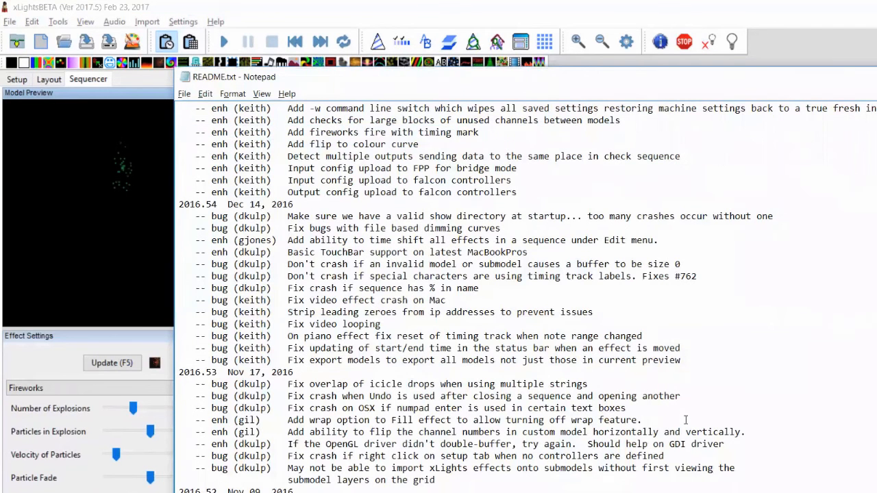
{"action": "key", "text": "shift+End"}
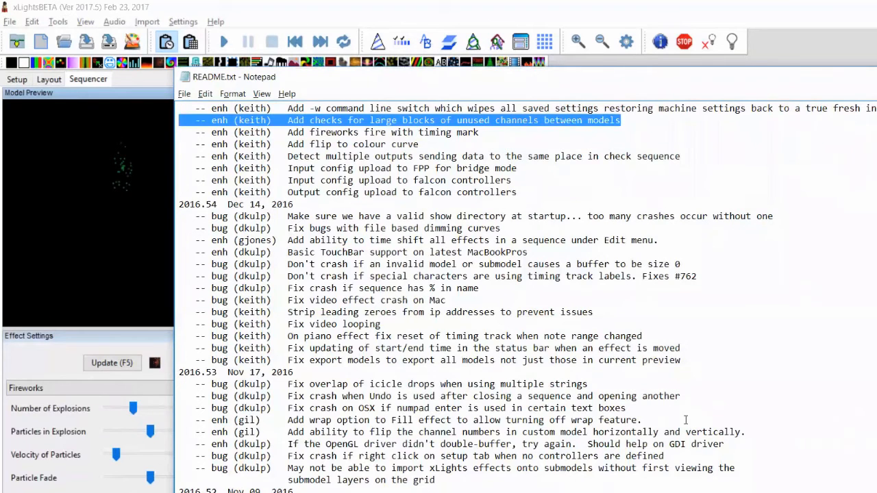
{"action": "key", "text": "Up"}
{"action": "key", "text": "Home"}
{"action": "key", "text": "shift+End"}
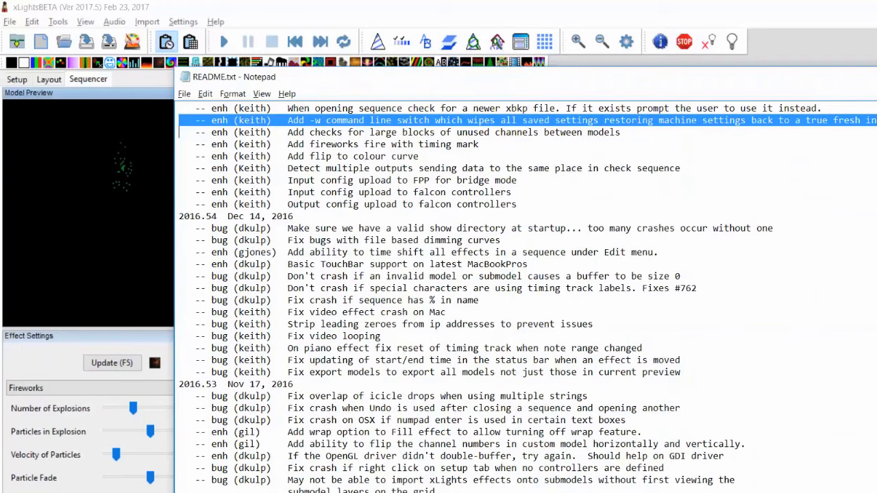
Open a command prompt and change to the Program Files (x86) folder
{"action": "key", "text": "super+r"}
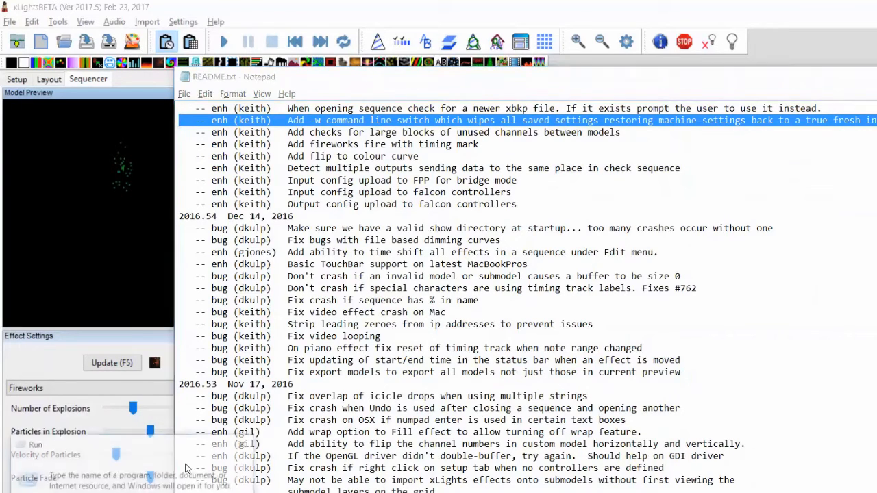
{"action": "key", "text": "Return"}
{"action": "type", "text": "cd /Pr"}
{"action": "key", "text": "Tab"}
{"action": "key", "text": "BackSpace"}
{"action": "key", "text": "BackSpace"}
{"action": "key", "text": "BackSpace"}
{"action": "key", "text": "BackSpace"}
{"action": "key", "text": "BackSpace"}
{"action": "key", "text": "BackSpace"}
{"action": "key", "text": "BackSpace"}
{"action": "key", "text": "BackSpace"}
{"action": "key", "text": "BackSpace"}
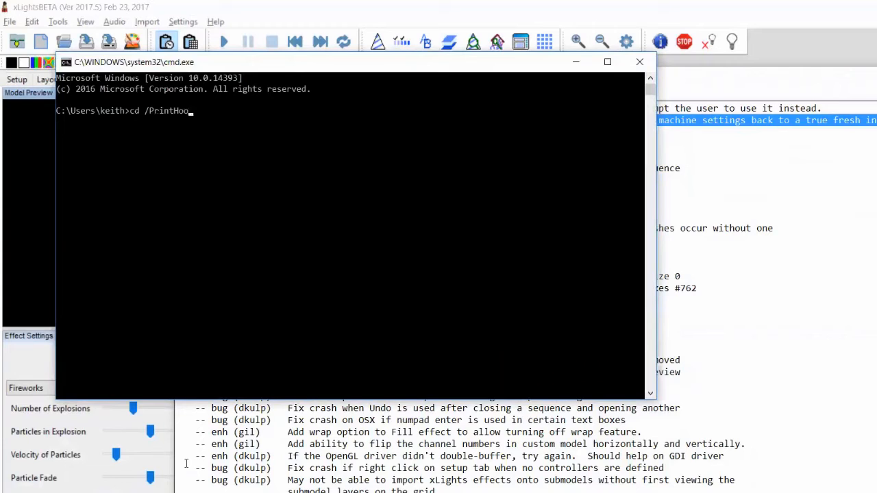
{"action": "type", "text": "\\pro"}
{"action": "key", "text": "Tab"}
Change to the xLights folder and list its contents
{"action": "key", "text": "Tab"}
{"action": "key", "text": "Return"}
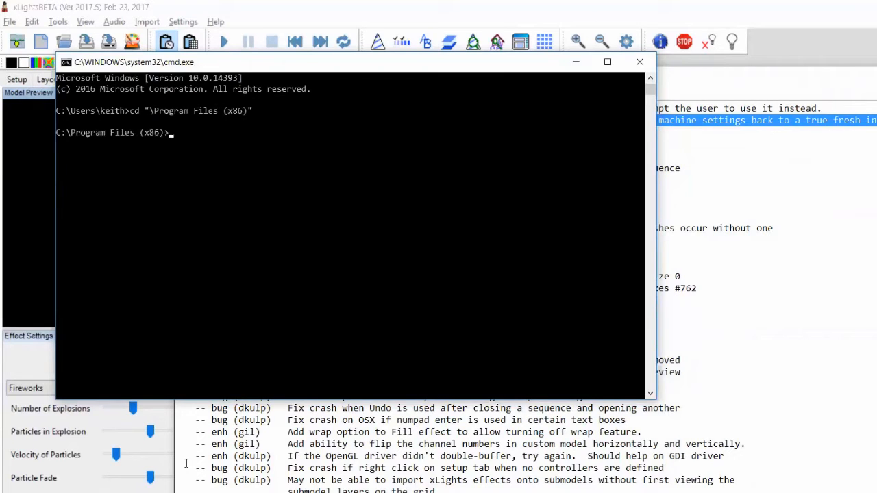
{"action": "type", "text": "cd xl"}
{"action": "key", "text": "Tab"}
{"action": "key", "text": "Return"}
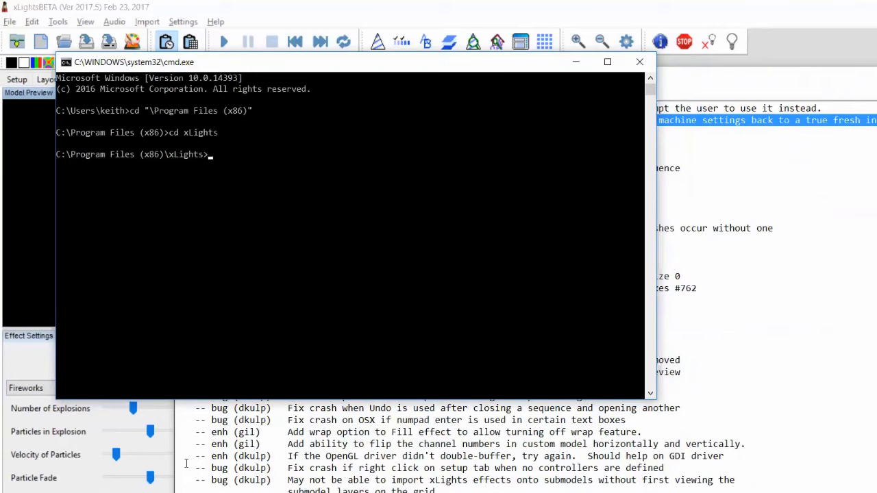
{"action": "type", "text": "dir"}
{"action": "key", "text": "Return"}
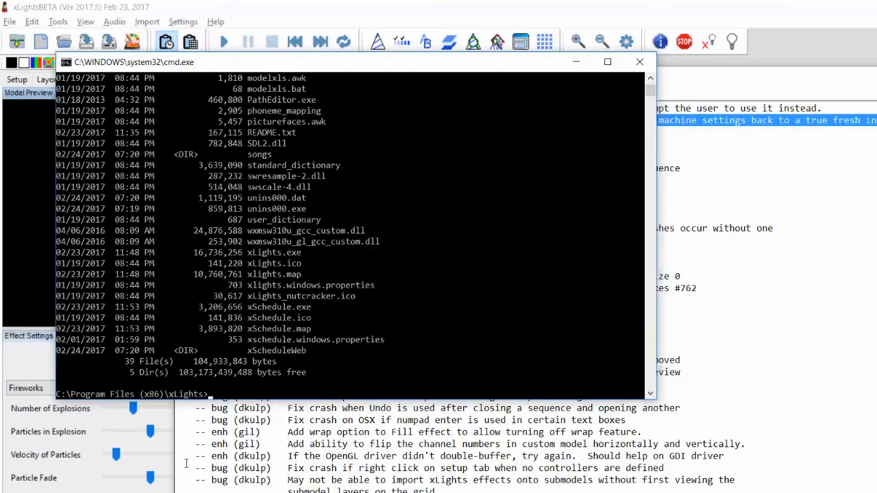
Type xlights.exe -w at the prompt and switch back to the release notes
{"action": "type", "text": "xlights.exe -w"}
{"action": "key", "text": "alt+Tab"}
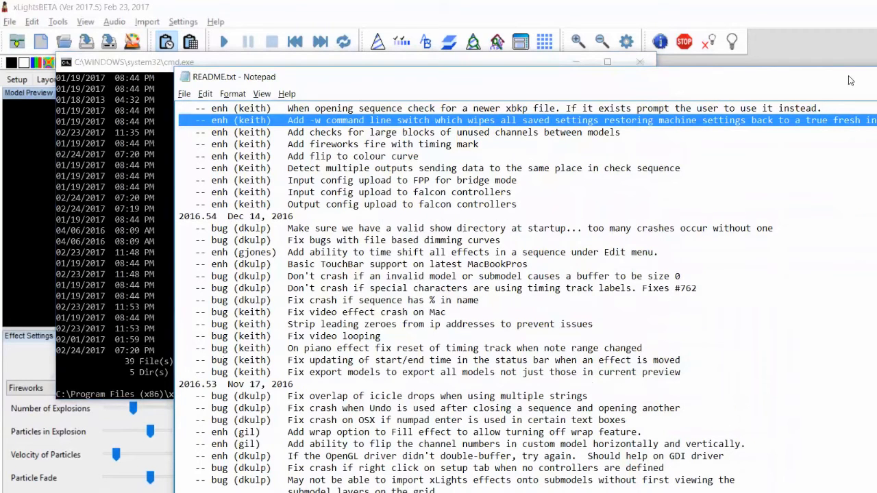
Reselect the -w command line switch entry in the release notes
{"action": "left_click", "coordinate": [870, 132]}
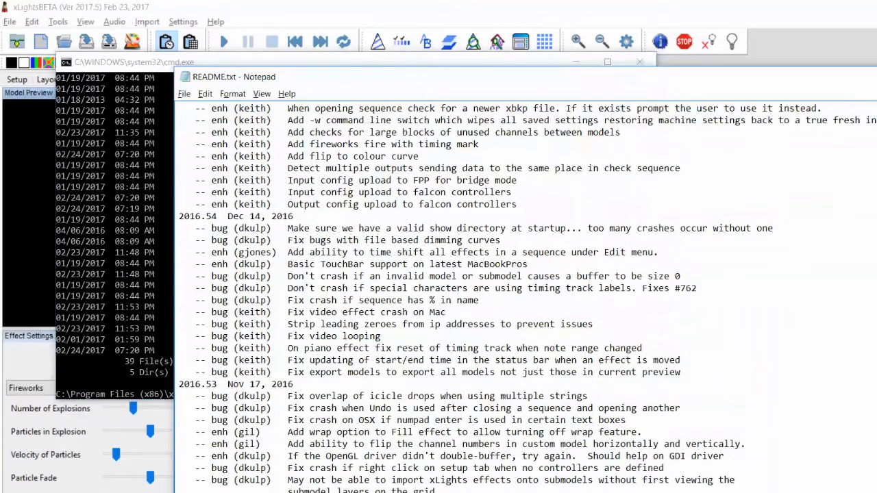
{"action": "left_click_drag", "start_coordinate": [180, 119], "coordinate": [179, 133]}
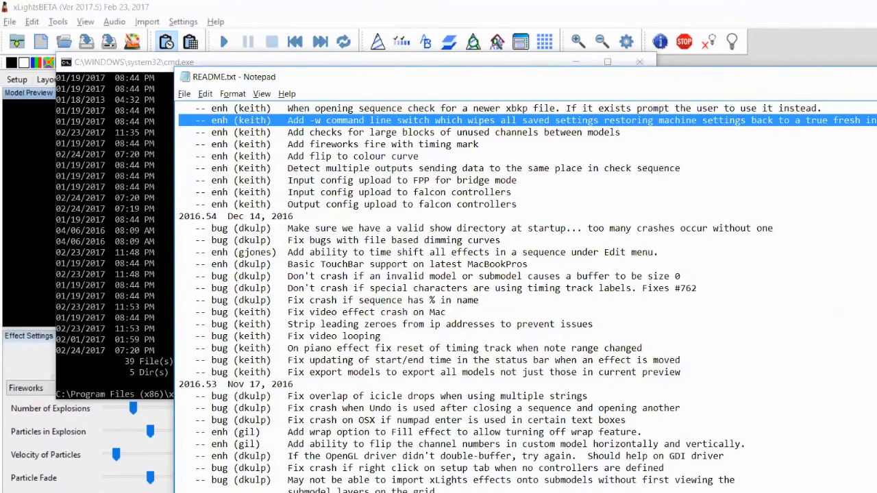
{"action": "left_click", "coordinate": [180, 132]}
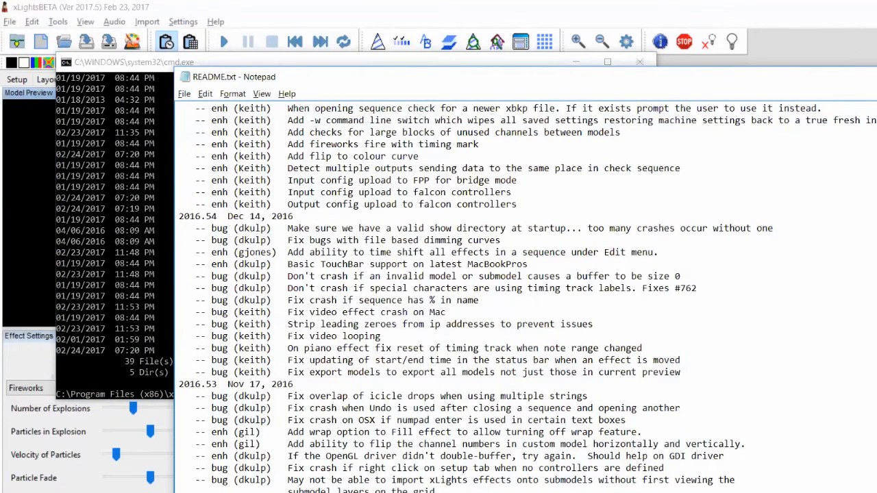
{"action": "key", "text": "shift+Up"}
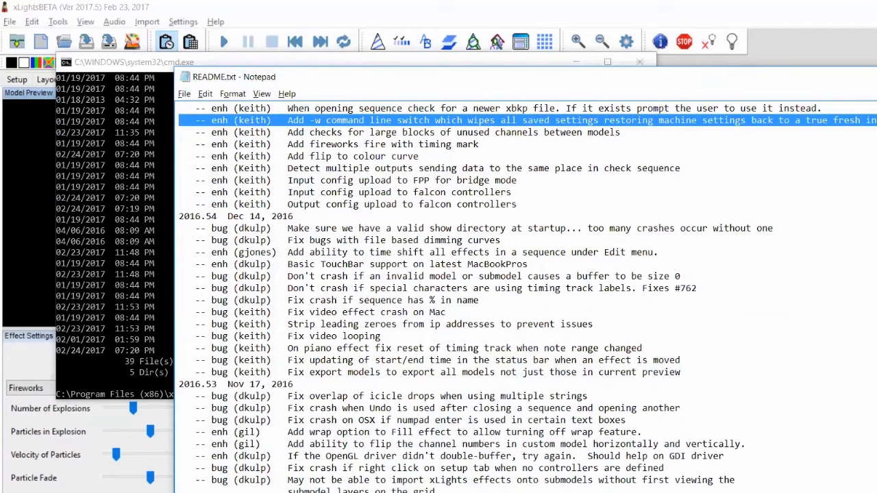
{"action": "key", "text": "Down"}
{"action": "key", "text": "Up"}
{"action": "key", "text": "Down"}
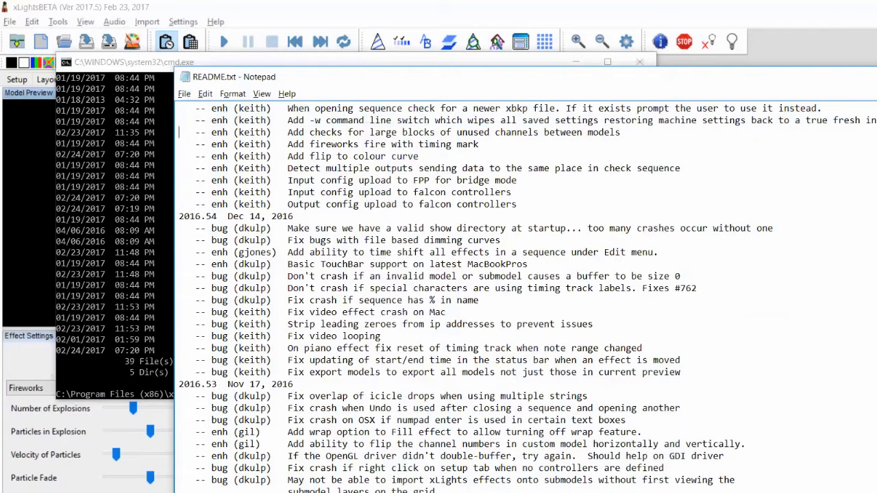
{"action": "key", "text": "shift+Up"}
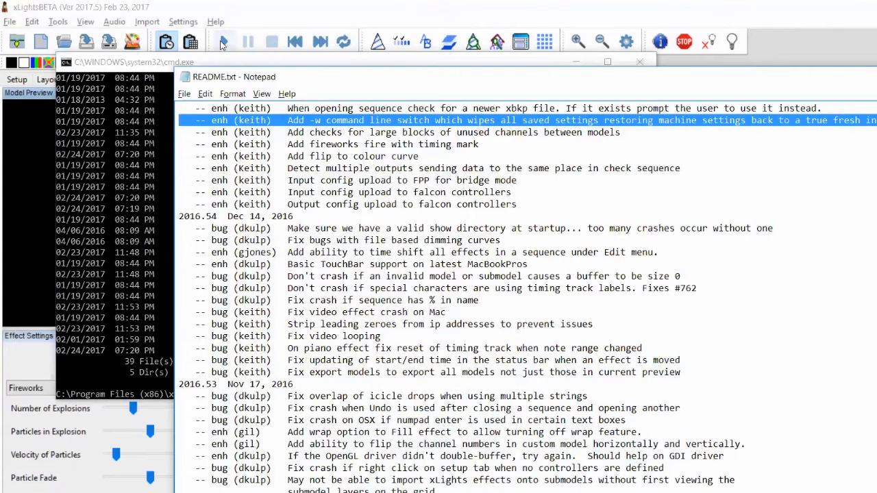
Open the Settings menu to review the backup options
{"action": "left_click", "coordinate": [199, 24]}
{"action": "mouse_move", "coordinate": [147, 23]}
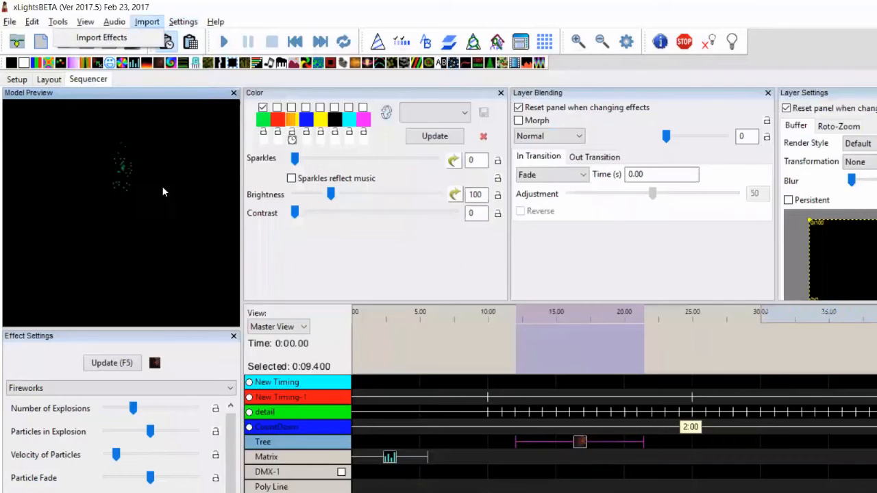
{"action": "mouse_move", "coordinate": [194, 24]}
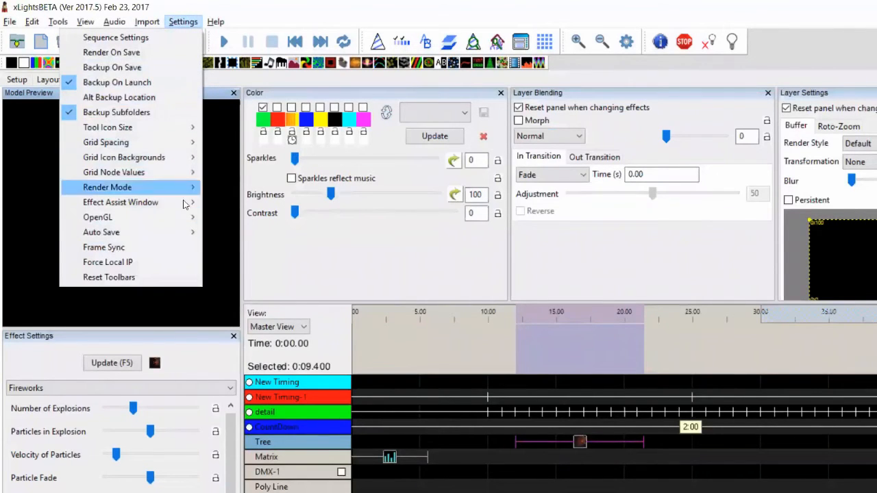
{"action": "key", "text": "alt+Tab"}
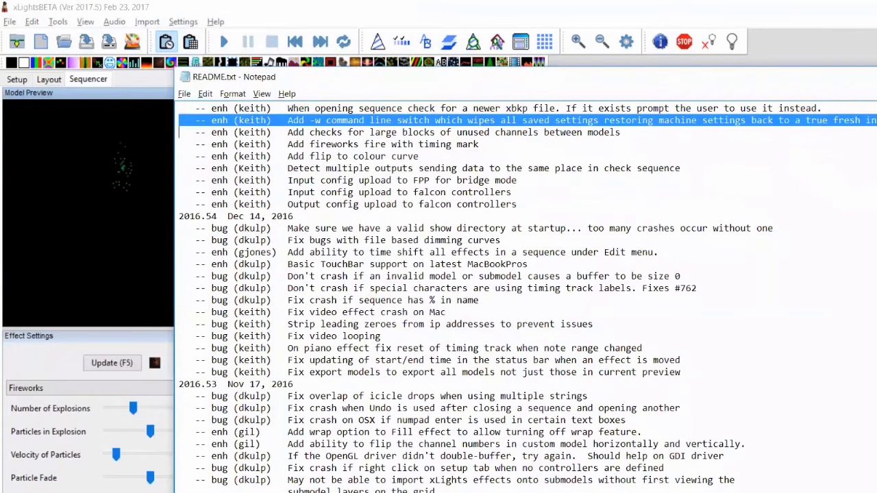
Highlight the release note about checking for a newer xbkp file when opening a sequence
{"action": "left_click", "coordinate": [620, 133]}
{"action": "left_click", "coordinate": [180, 133]}
{"action": "scroll", "coordinate": [772, 104], "scroll_direction": "up", "scroll_amount": 1}
{"action": "key", "text": "shift+Down"}
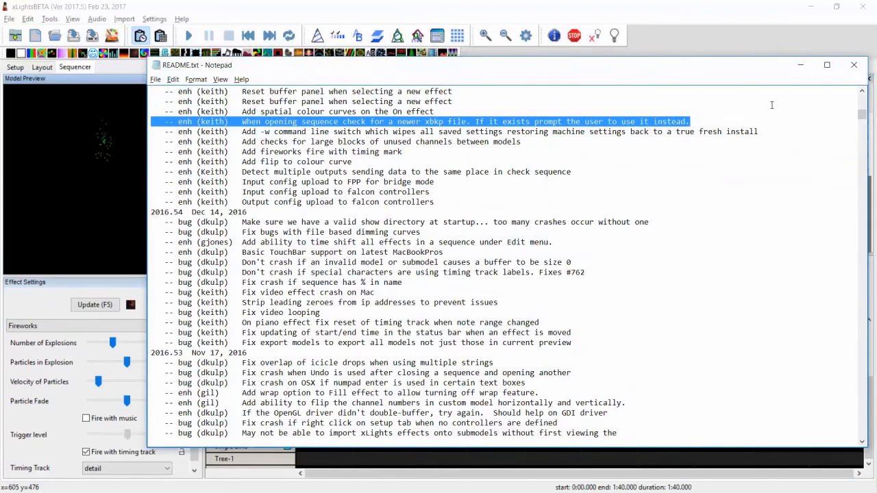
{"action": "key", "text": "shift+Up"}
{"action": "key", "text": "shift+Down"}
{"action": "key", "text": "Down"}
{"action": "key", "text": "Up"}
{"action": "key", "text": "Up"}
{"action": "key", "text": "shift+Down"}
Highlight the release note about spatial colour curves on the On effect
{"action": "key", "text": "alt+Tab"}
{"action": "key", "text": "alt+Tab"}
{"action": "key", "text": "Down"}
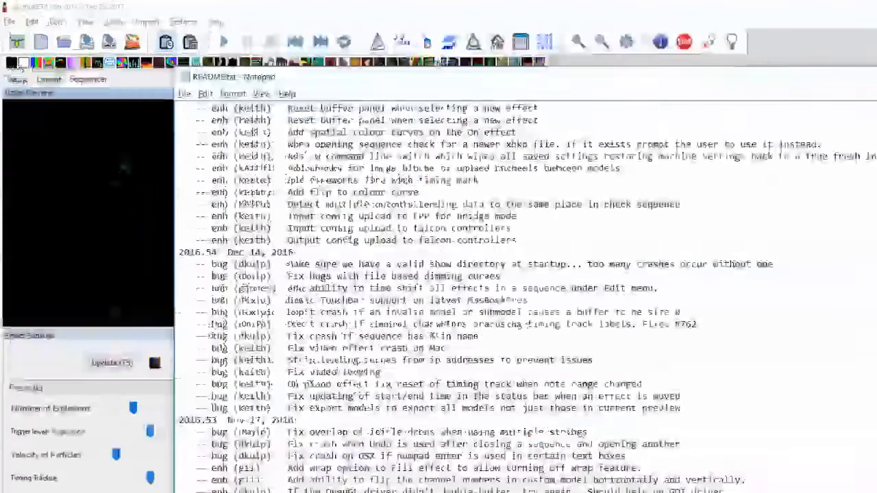
{"action": "key", "text": "shift+Up"}
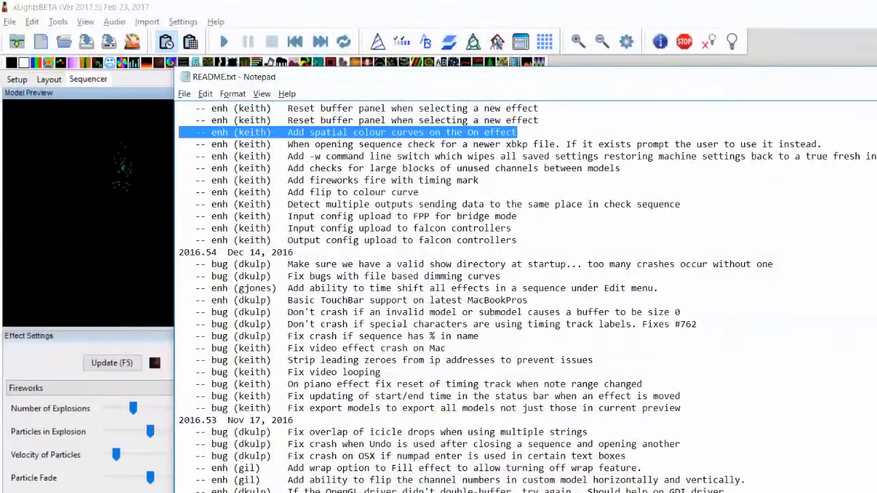
Switch back to xLights and move the Tree row's Fireworks effect earlier on the timeline
{"action": "key", "text": "alt+Tab"}
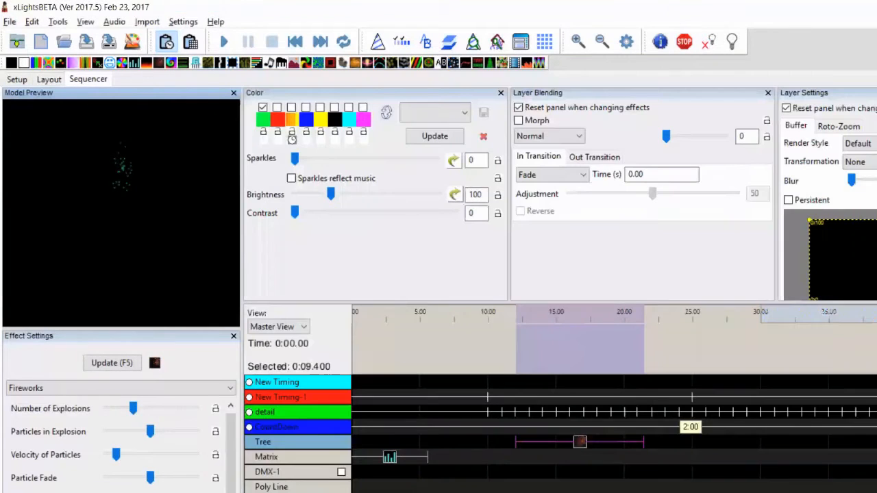
{"action": "left_click_drag", "start_coordinate": [580, 447], "coordinate": [430, 449]}
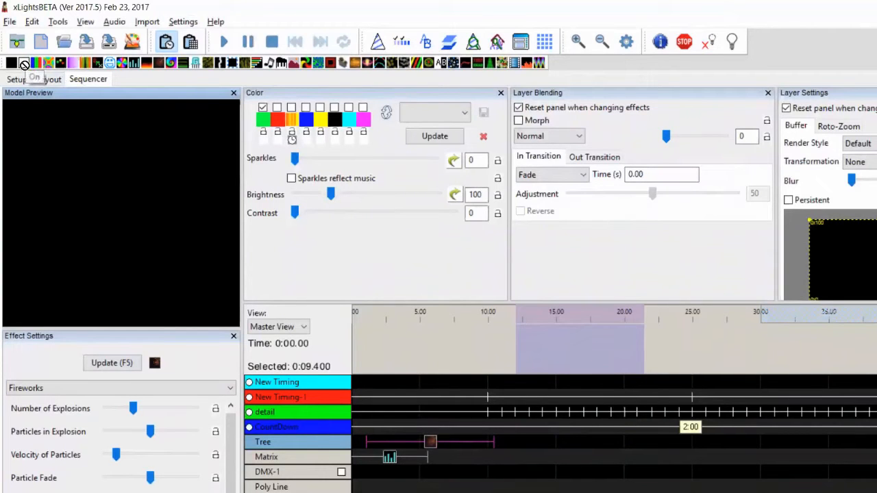
Add a Bars effect on the Tree row spanning about 17.5 to 25 seconds
{"action": "left_click", "coordinate": [24, 64]}
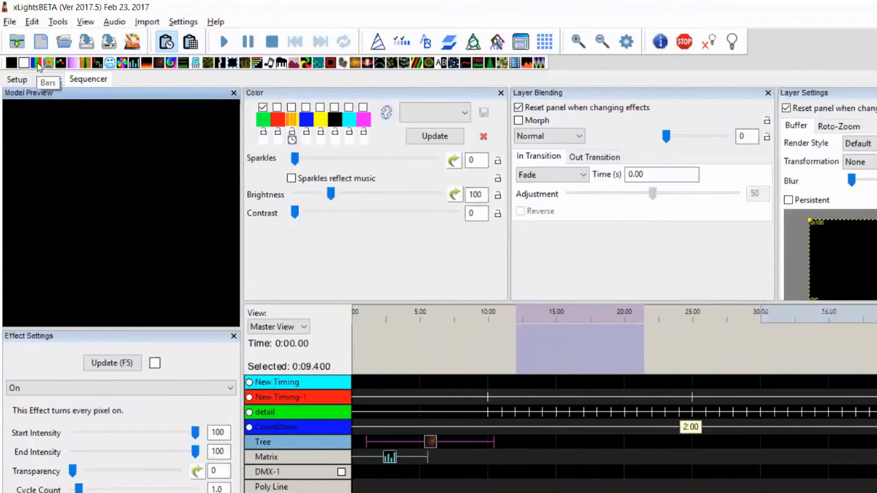
{"action": "left_click_drag", "start_coordinate": [599, 444], "coordinate": [682, 439]}
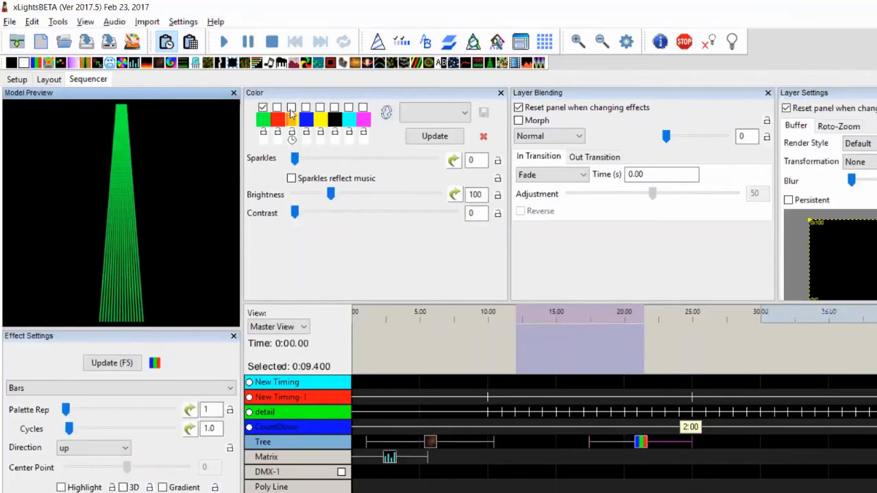
Enable the red and third palette colours, giving the third a rainbow colour curve with Gradient blend mode
{"action": "left_click", "coordinate": [277, 108]}
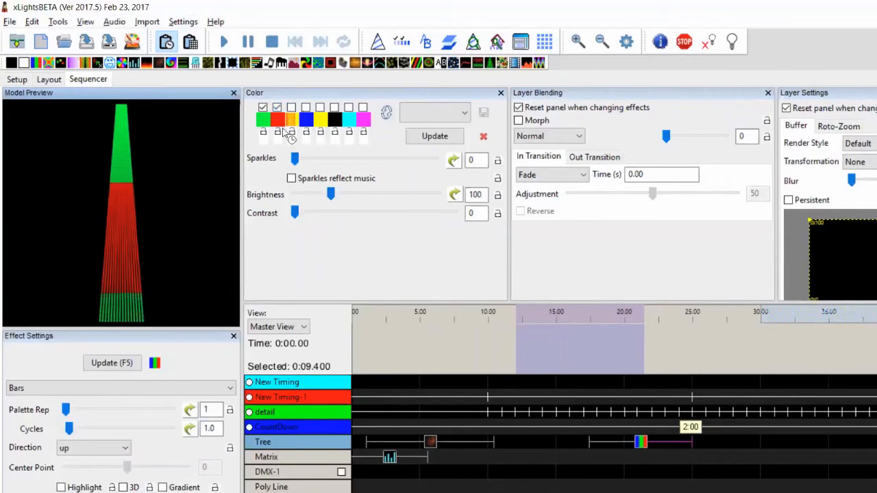
{"action": "left_click", "coordinate": [291, 107]}
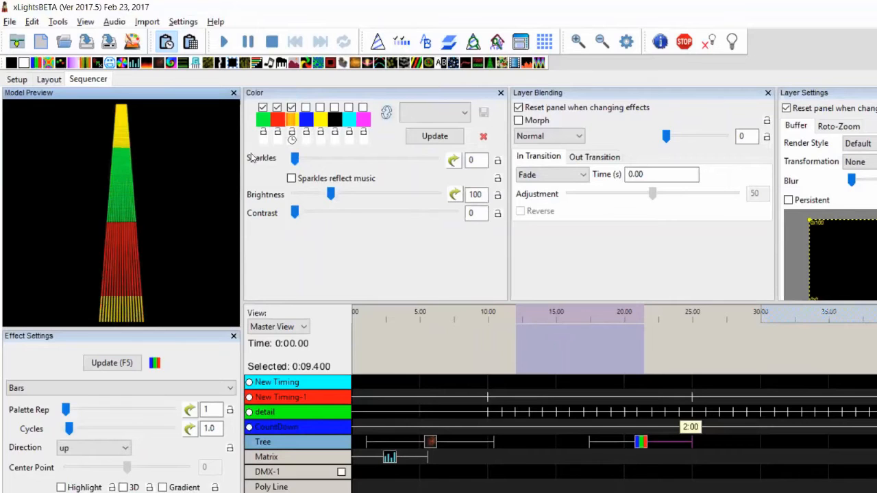
{"action": "left_click", "coordinate": [291, 121]}
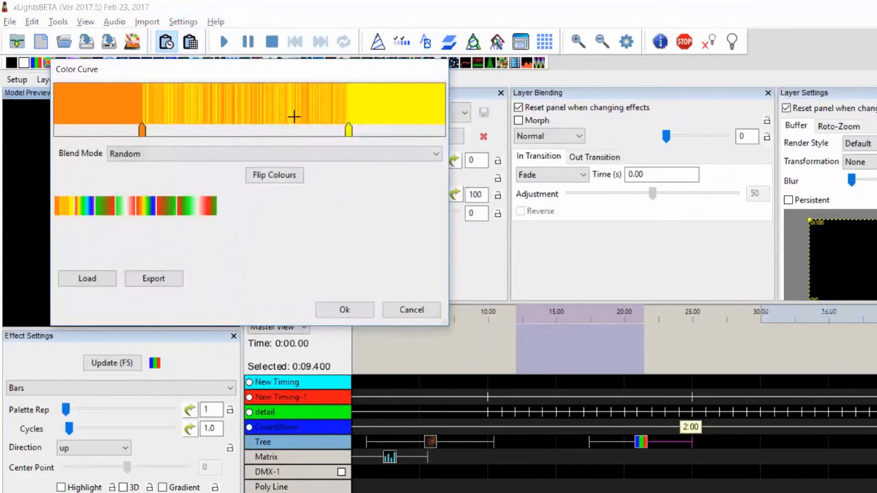
{"action": "left_click", "coordinate": [223, 156]}
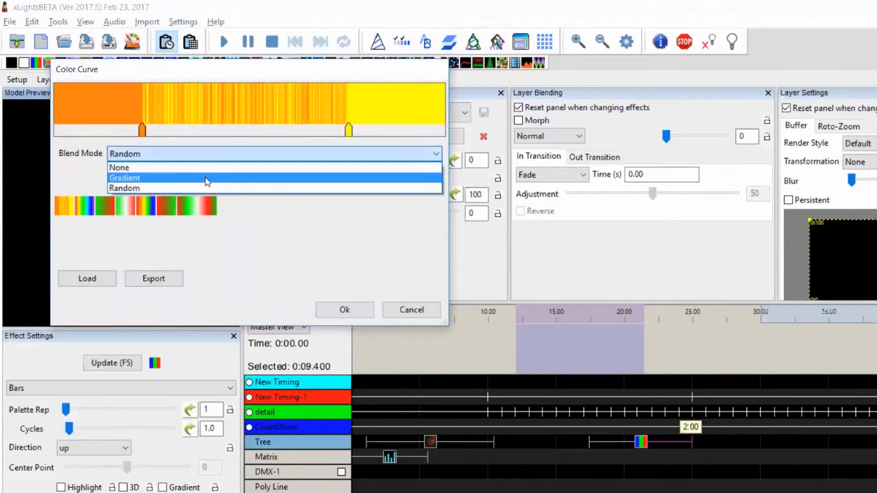
{"action": "left_click", "coordinate": [207, 179]}
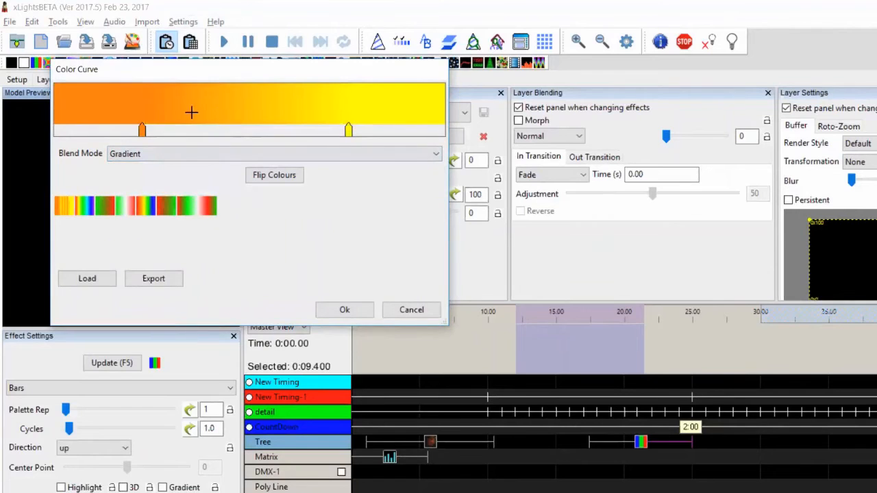
{"action": "left_click", "coordinate": [152, 209]}
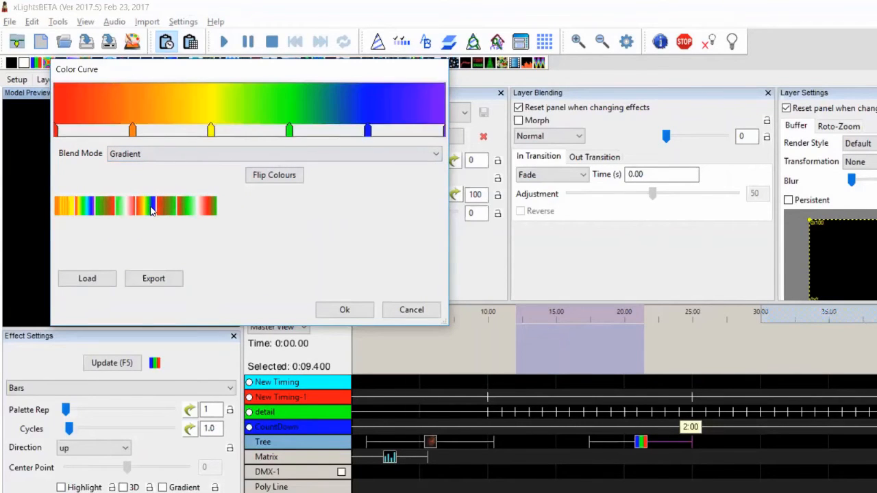
{"action": "left_click", "coordinate": [343, 310]}
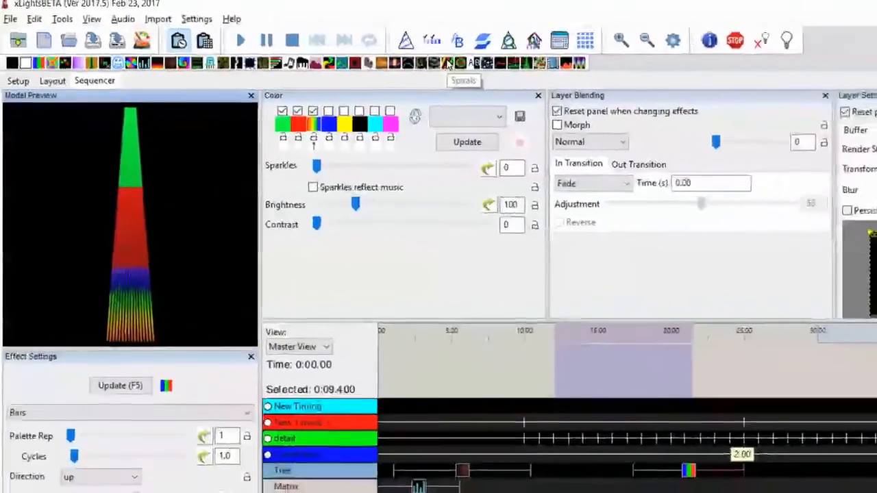
Replace the Tree effect with Spirals, then with a Pinwheel effect, and set Thick to 100
{"action": "left_click_drag", "start_coordinate": [446, 63], "coordinate": [682, 471]}
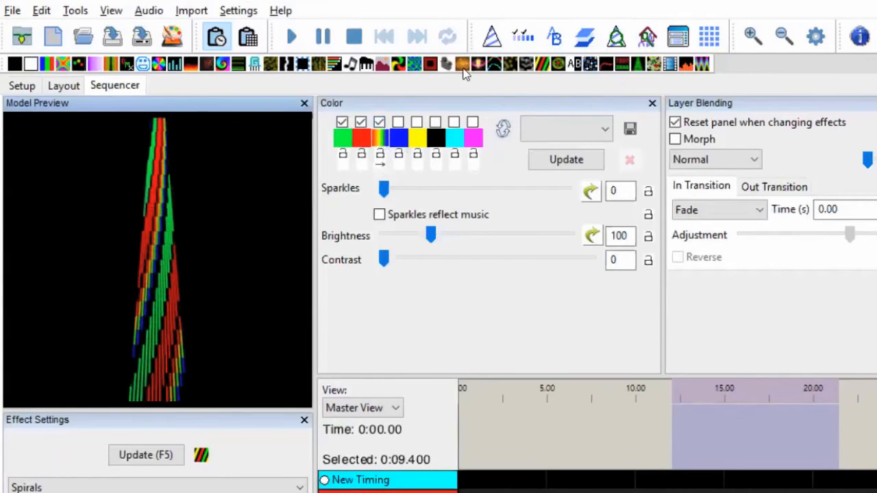
{"action": "left_click_drag", "start_coordinate": [415, 67], "coordinate": [760, 424]}
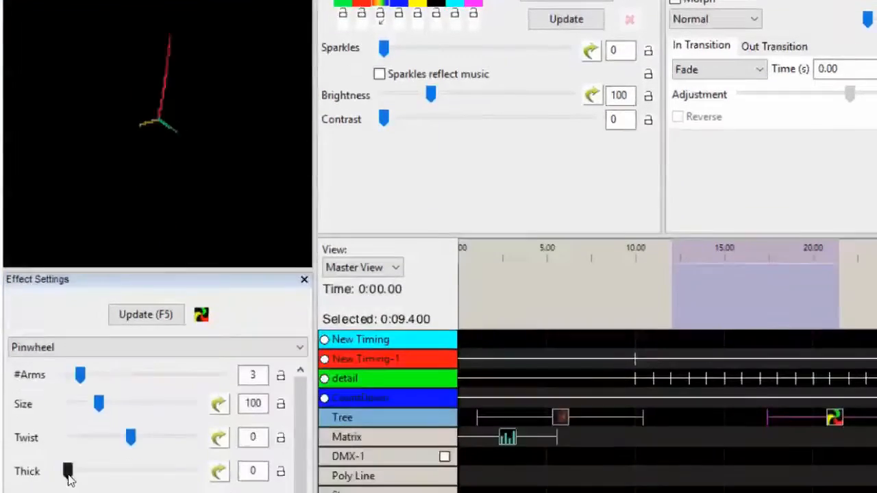
{"action": "left_click_drag", "start_coordinate": [67, 472], "coordinate": [223, 397]}
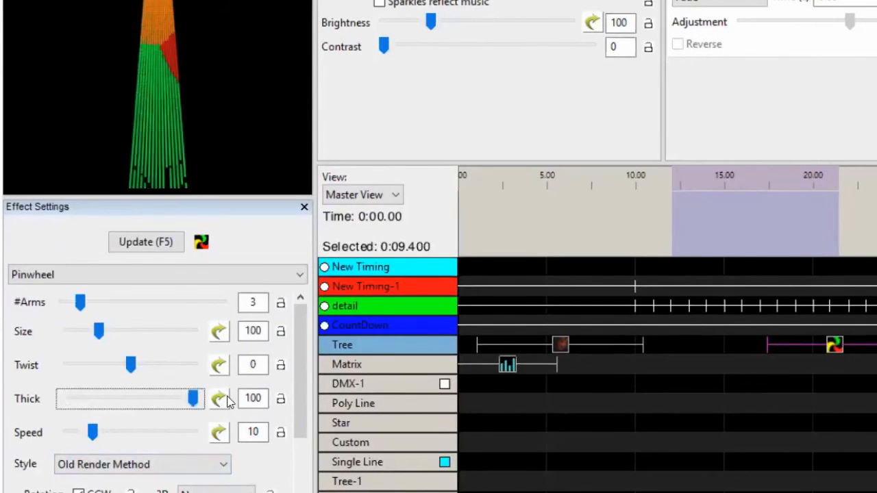
Set the Pinwheel effect's Style to New Render Method
{"action": "scroll", "coordinate": [287, 478], "scroll_direction": "down", "scroll_amount": 3}
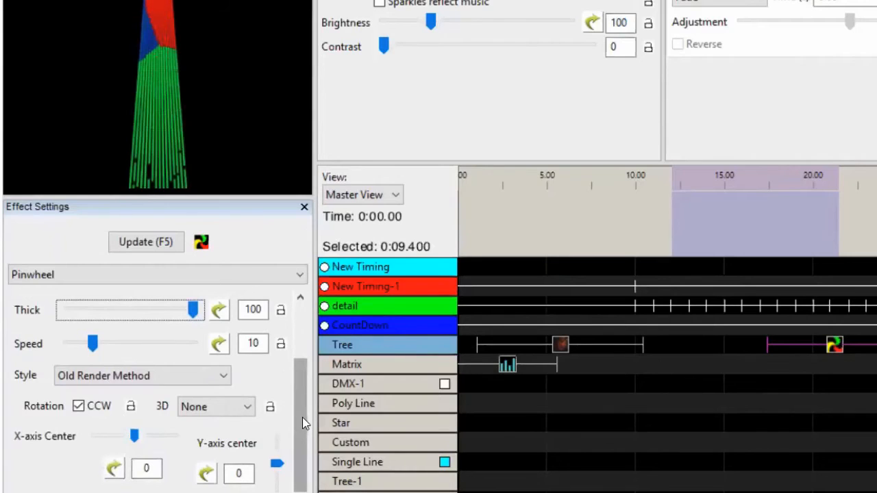
{"action": "left_click_drag", "start_coordinate": [300, 420], "coordinate": [299, 381]}
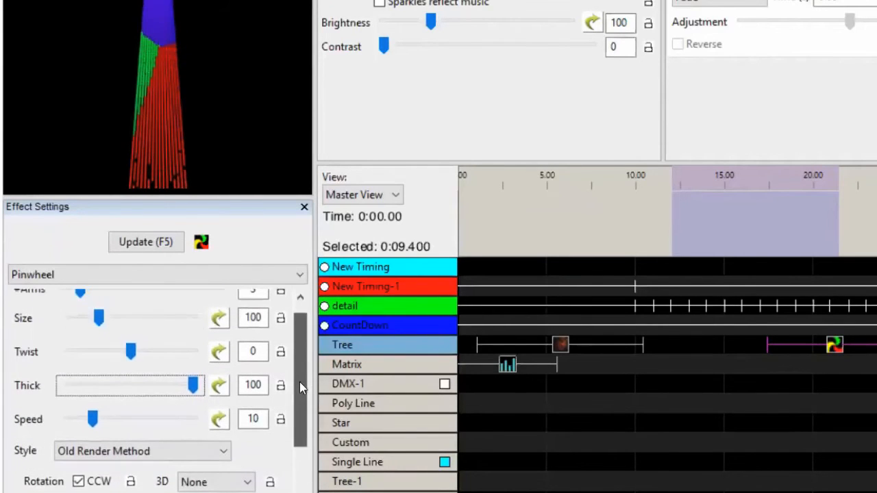
{"action": "left_click", "coordinate": [152, 444]}
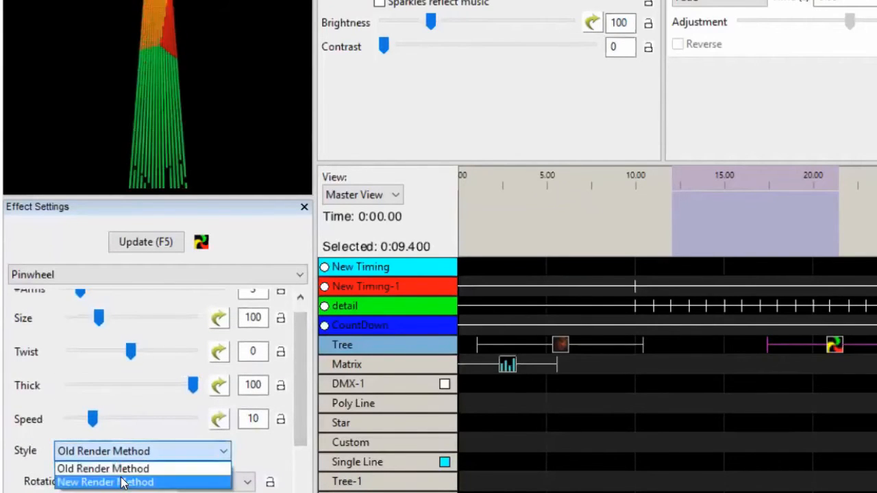
{"action": "left_click", "coordinate": [123, 481]}
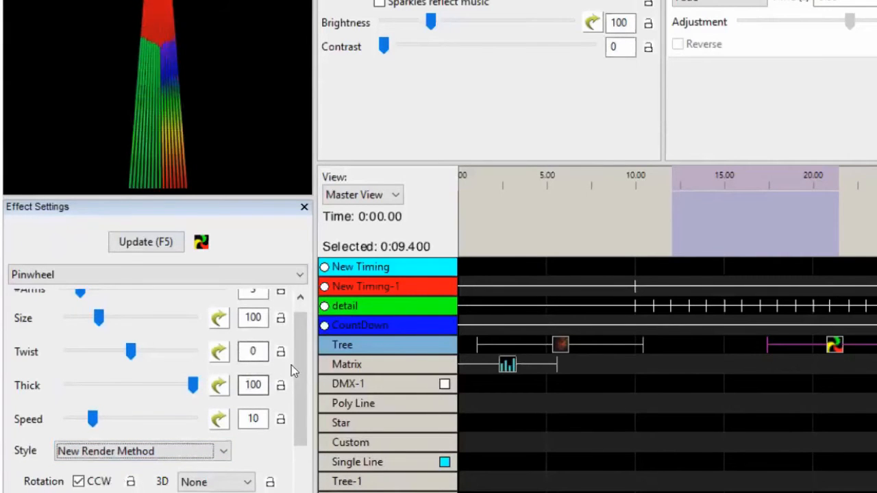
{"action": "left_click_drag", "start_coordinate": [302, 369], "coordinate": [299, 329]}
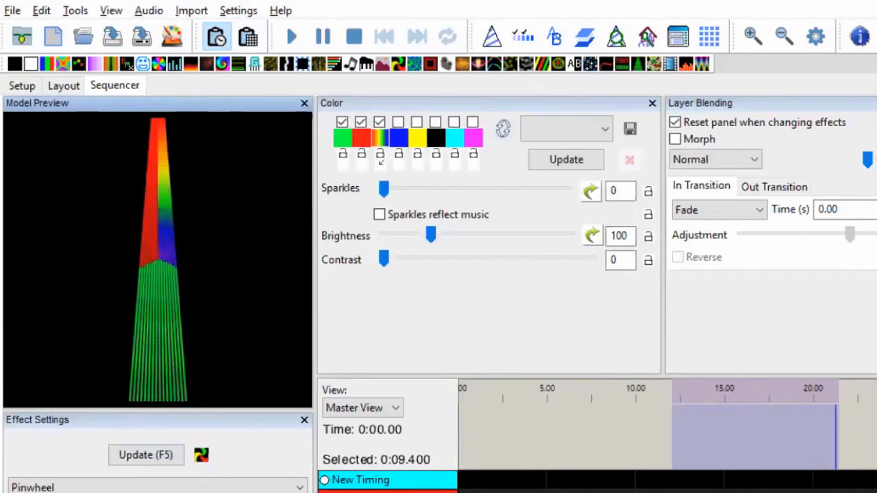
Move the effect from the Tree row down onto the Matrix row
{"action": "left_click", "coordinate": [836, 492]}
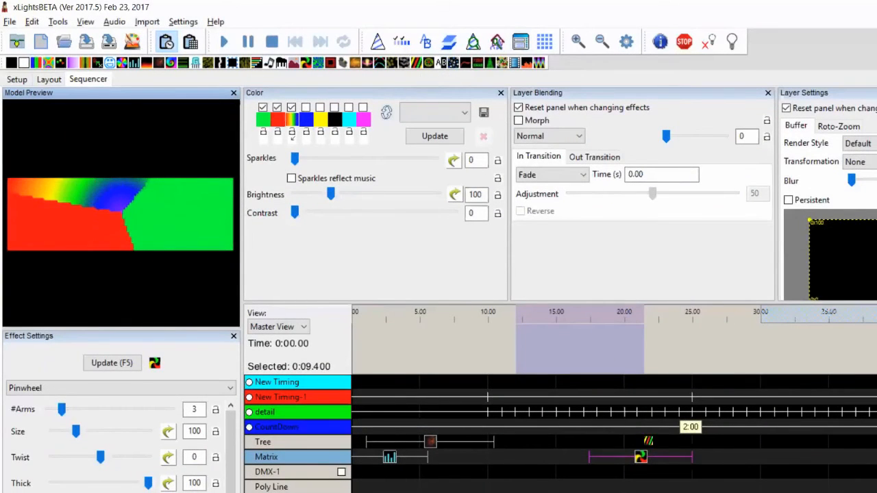
{"action": "left_click_drag", "start_coordinate": [648, 442], "coordinate": [648, 456]}
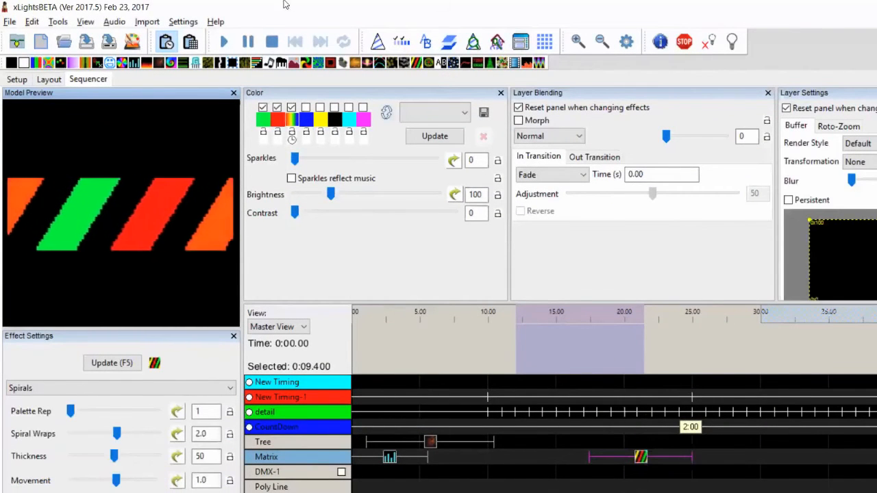
Switch the third colour curve's direction, then move its blue point toward the middle and recolour it black
{"action": "left_click", "coordinate": [292, 139]}
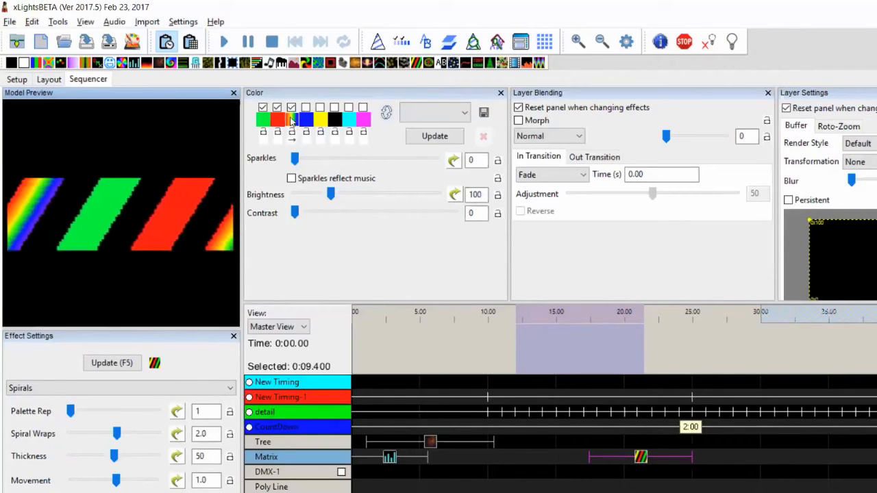
{"action": "left_click", "coordinate": [290, 119]}
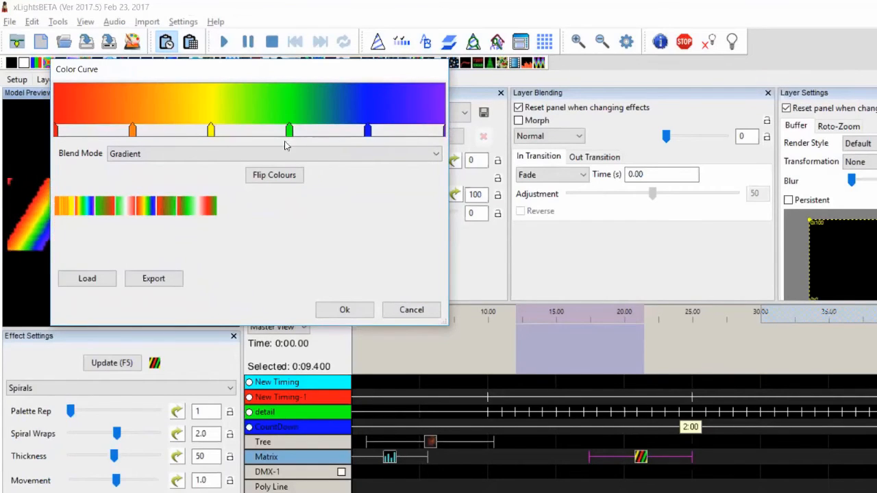
{"action": "left_click_drag", "start_coordinate": [368, 130], "coordinate": [302, 129]}
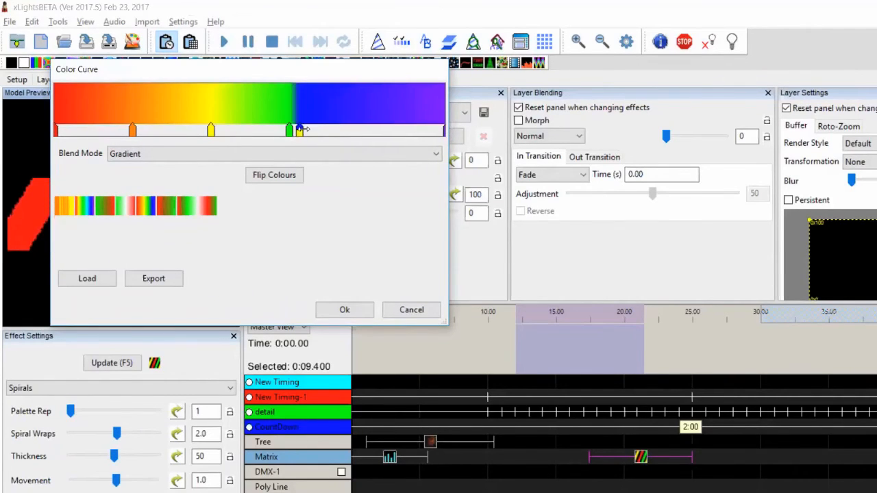
{"action": "double_click", "coordinate": [300, 130]}
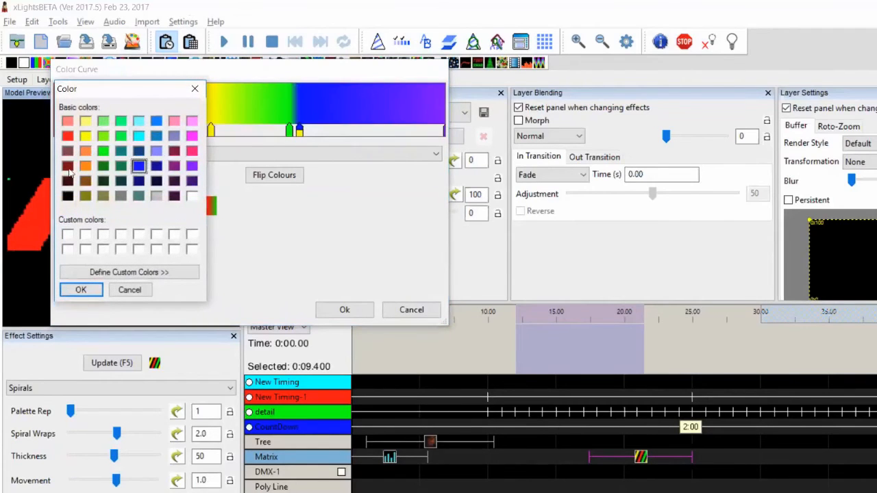
{"action": "left_click", "coordinate": [81, 289]}
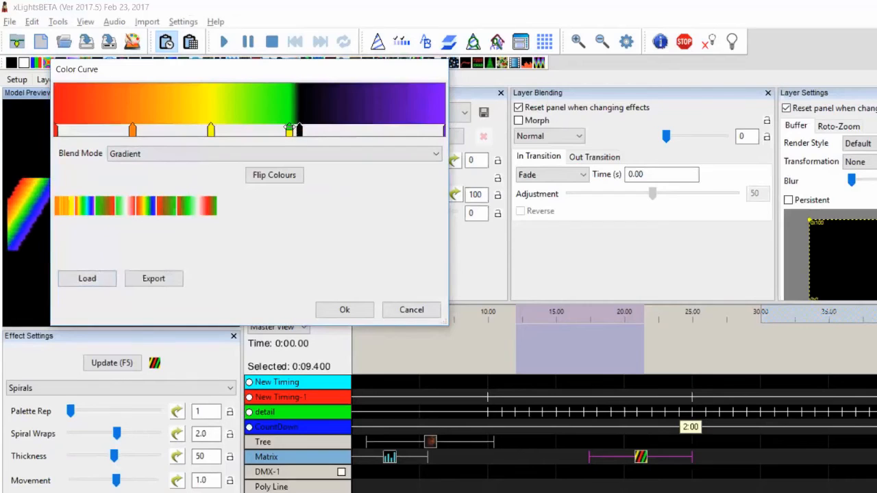
Delete the green, yellow, orange and end purple points from the colour curve
{"action": "key", "text": "Delete"}
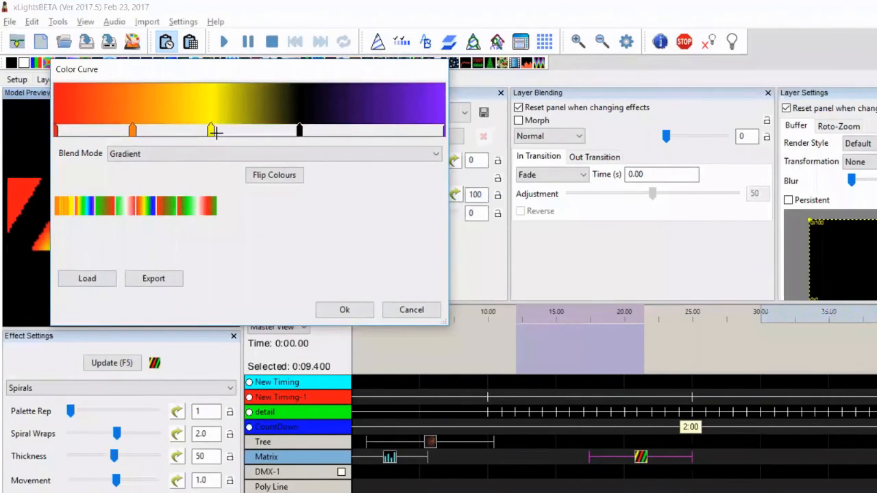
{"action": "left_click", "coordinate": [212, 130]}
{"action": "key", "text": "Delete"}
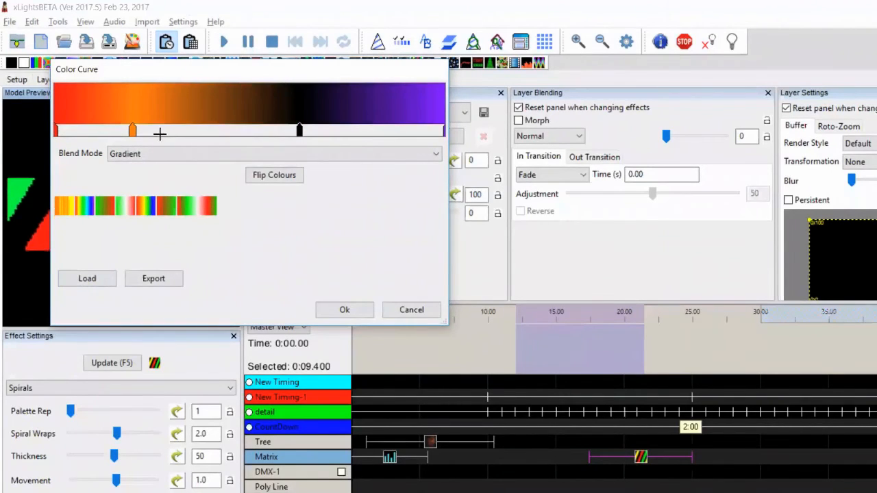
{"action": "left_click", "coordinate": [133, 130]}
{"action": "key", "text": "Delete"}
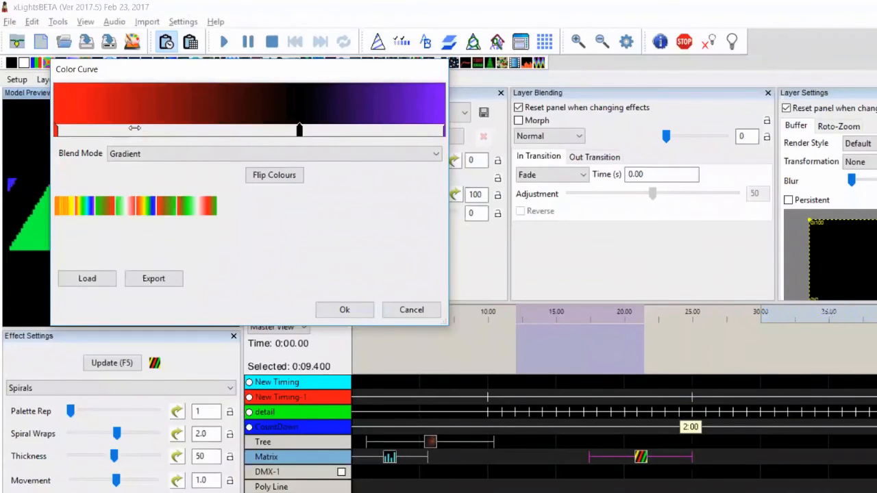
{"action": "left_click", "coordinate": [441, 130]}
{"action": "key", "text": "Delete"}
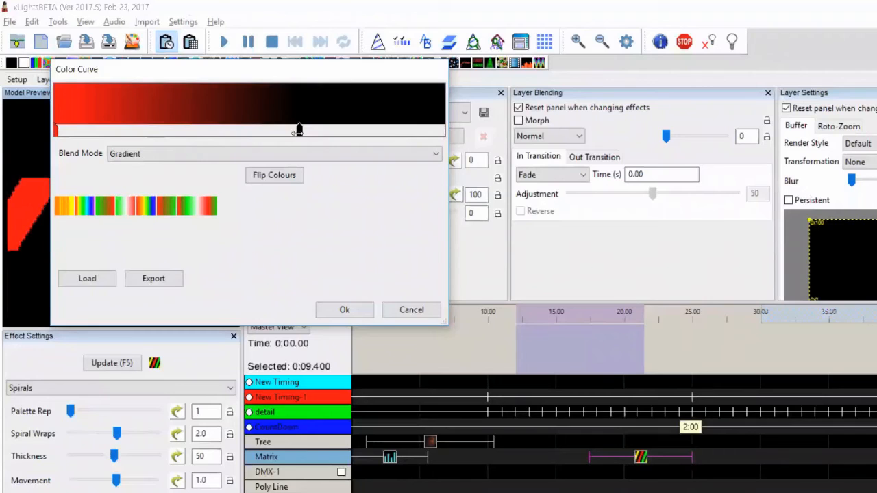
Move the black point to the end of the colour curve and apply the curve
{"action": "left_click_drag", "start_coordinate": [299, 130], "coordinate": [436, 128]}
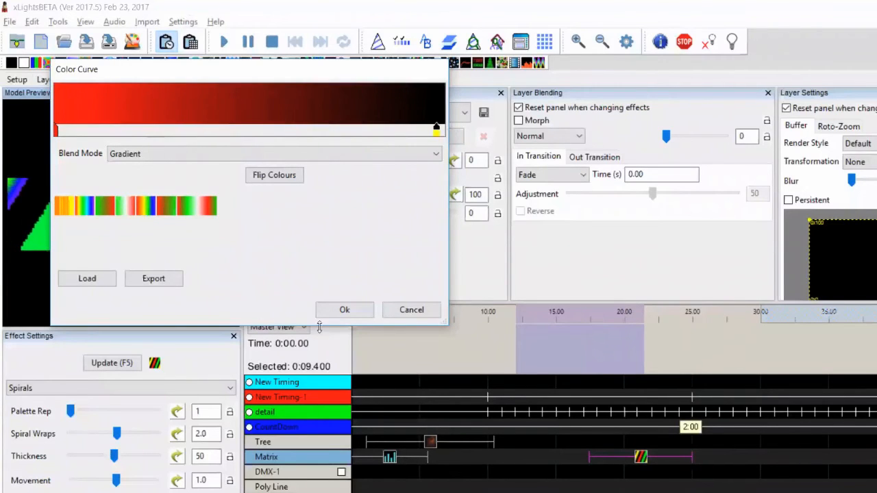
{"action": "left_click", "coordinate": [345, 310]}
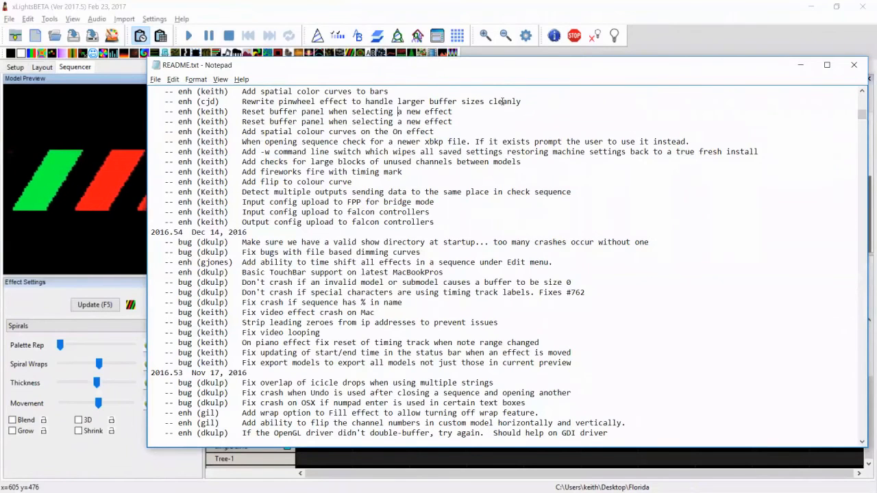
Close the README release notes in Notepad
{"action": "key", "text": "Left"}
{"action": "key", "text": "Left"}
{"action": "key", "text": "Left"}
{"action": "key", "text": "Left"}
{"action": "key", "text": "Left"}
{"action": "key", "text": "Left"}
{"action": "key", "text": "Left"}
{"action": "key", "text": "Left"}
{"action": "key", "text": "Left"}
{"action": "key", "text": "Left"}
{"action": "key", "text": "Left"}
{"action": "key", "text": "Left"}
{"action": "key", "text": "Left"}
{"action": "key", "text": "Left"}
{"action": "key", "text": "Left"}
{"action": "key", "text": "Left"}
{"action": "key", "text": "Left"}
{"action": "key", "text": "Left"}
{"action": "key", "text": "Left"}
{"action": "key", "text": "Left"}
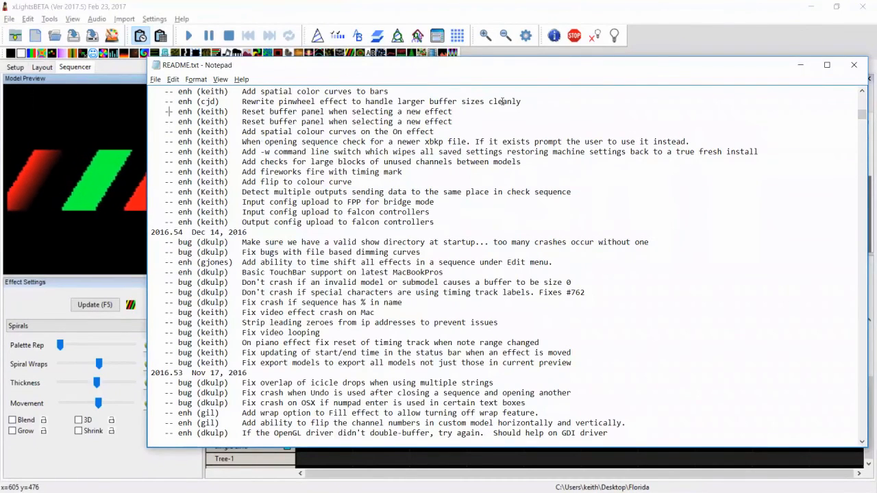
{"action": "key", "text": "Left"}
{"action": "key", "text": "Left"}
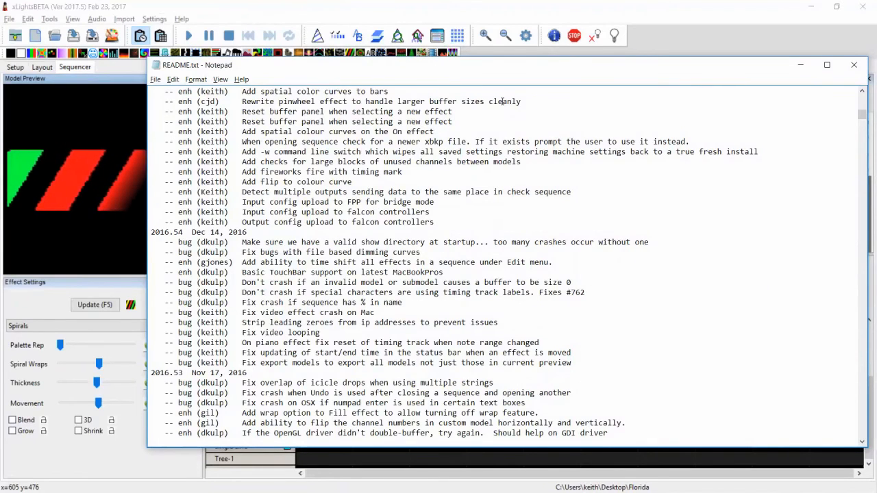
{"action": "key", "text": "alt+F4"}
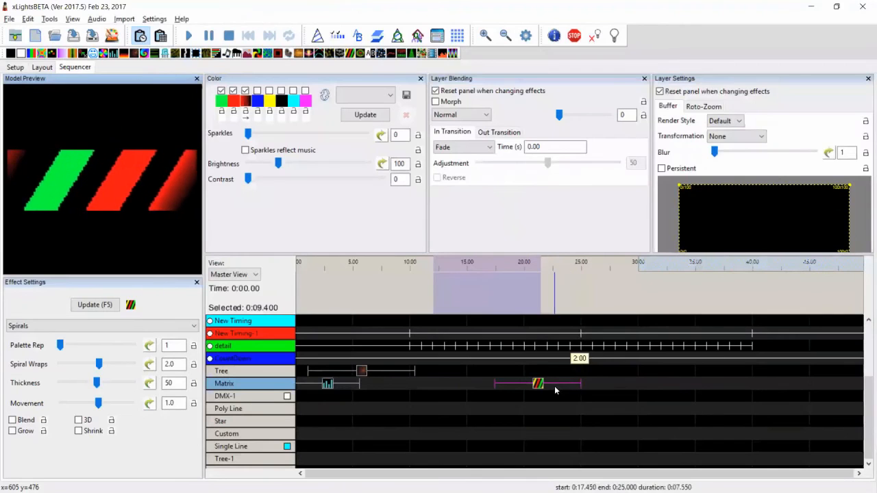
Shift the Matrix Spirals effect to start about 9.75 s and untick Reset panel when changing effects in both blending and layer settings
{"action": "left_click_drag", "start_coordinate": [555, 389], "coordinate": [451, 385]}
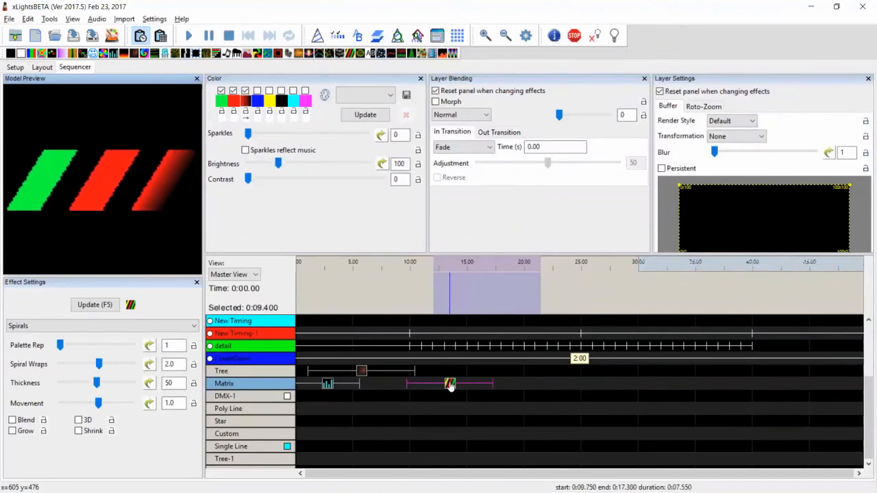
{"action": "left_click", "coordinate": [464, 92]}
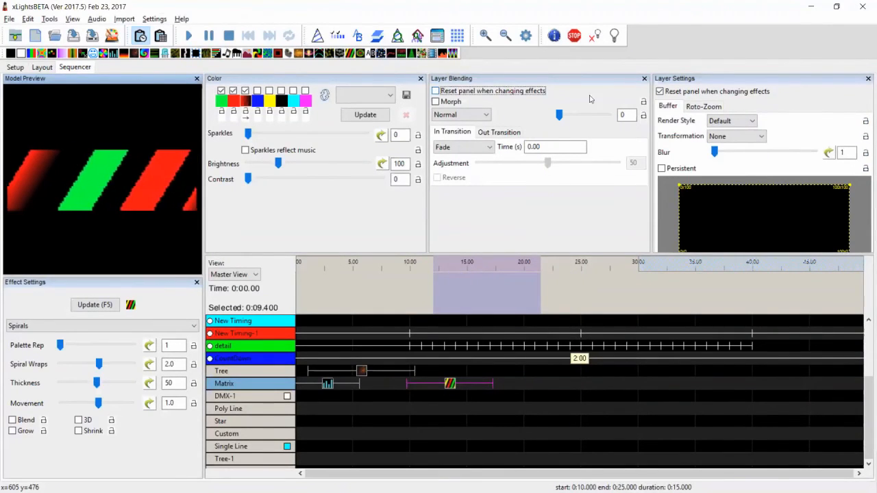
{"action": "left_click", "coordinate": [717, 93]}
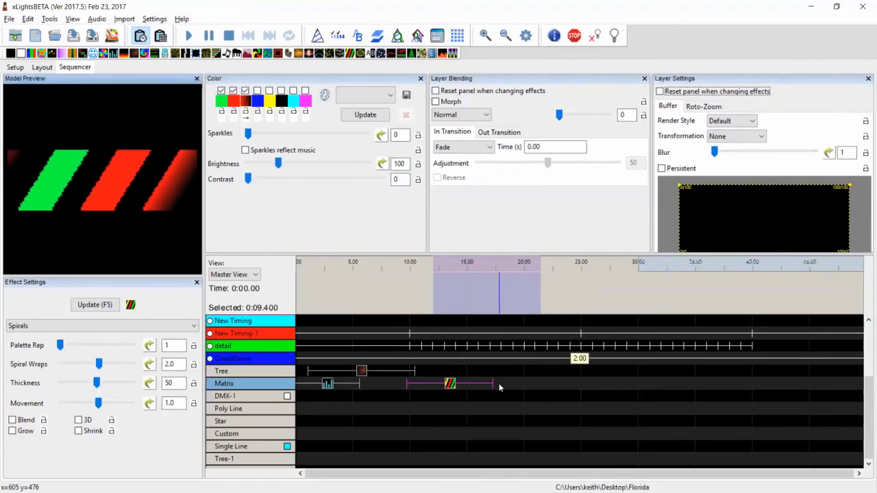
Shorten the Matrix Spirals effect so it ends about 12.4 s
{"action": "left_click_drag", "start_coordinate": [494, 384], "coordinate": [438, 387]}
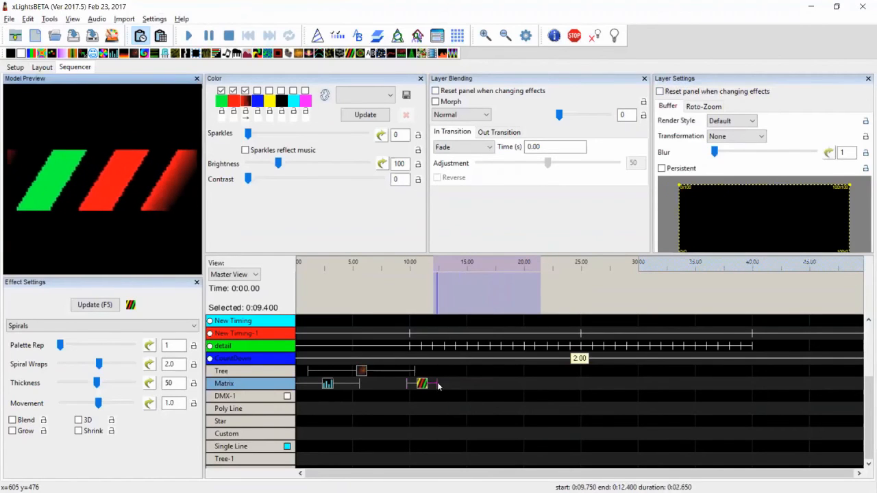
{"action": "left_click", "coordinate": [492, 396]}
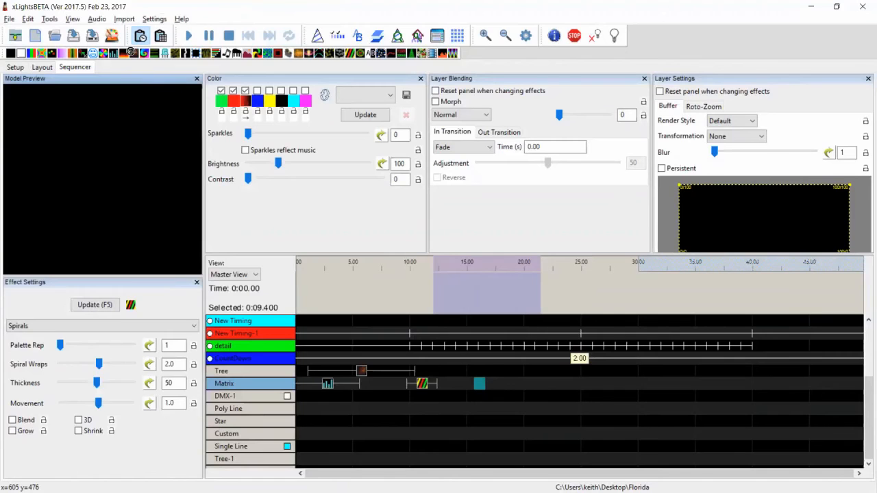
Add a Bars effect to the Matrix row near 19 s and shrink its buffer region to about half the matrix
{"action": "left_click", "coordinate": [129, 53]}
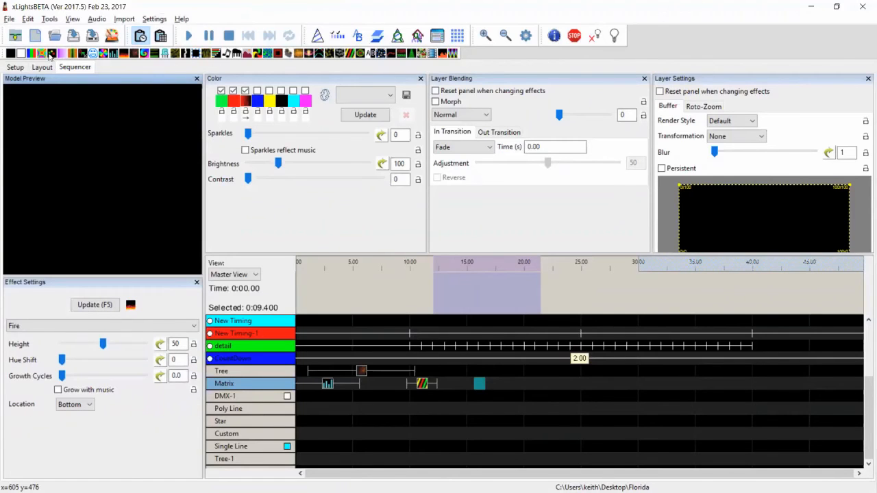
{"action": "left_click_drag", "start_coordinate": [513, 377], "coordinate": [514, 383]}
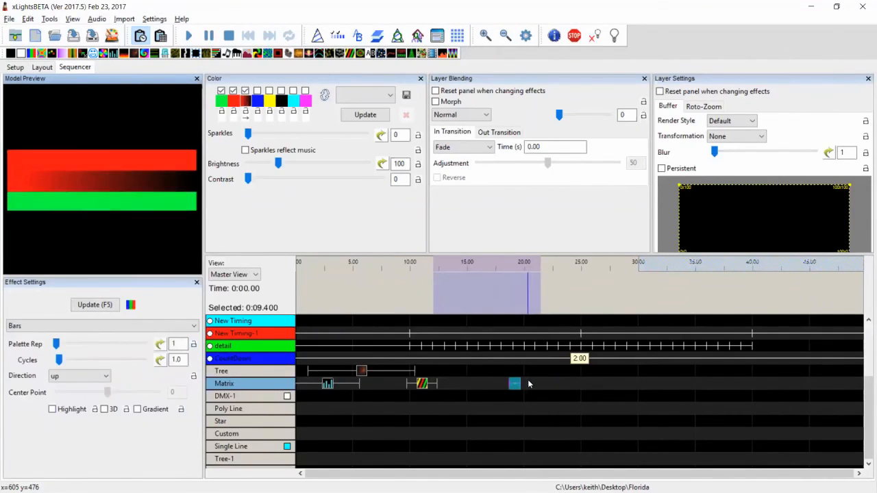
{"action": "left_click_drag", "start_coordinate": [850, 185], "coordinate": [742, 219]}
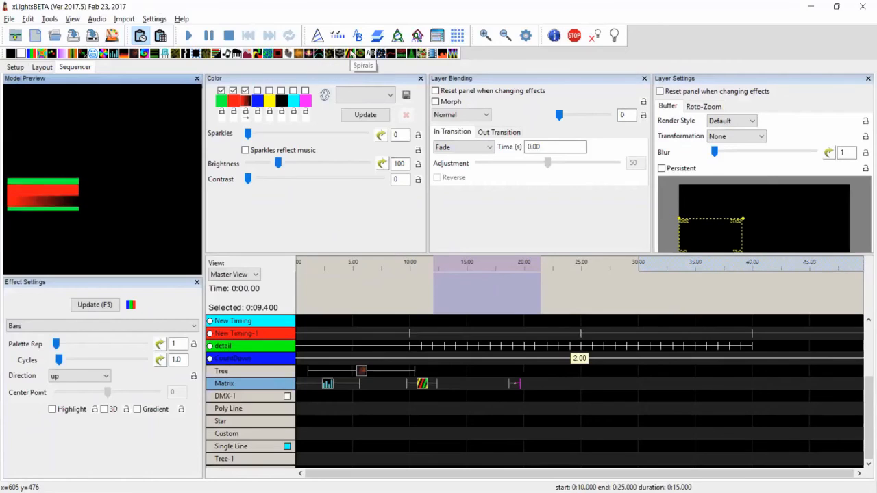
Add a Spirals effect to the Matrix row near 21 s and open the Out Transition settings
{"action": "left_click_drag", "start_coordinate": [536, 373], "coordinate": [539, 384]}
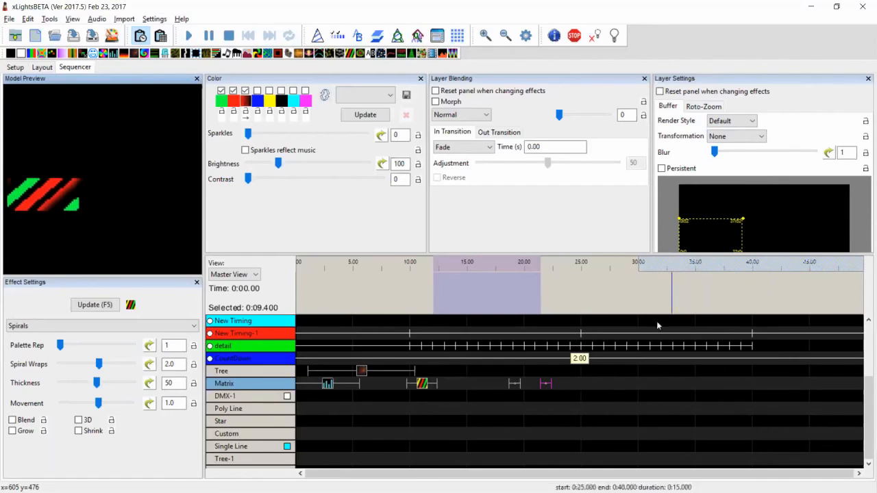
{"action": "left_click", "coordinate": [505, 135]}
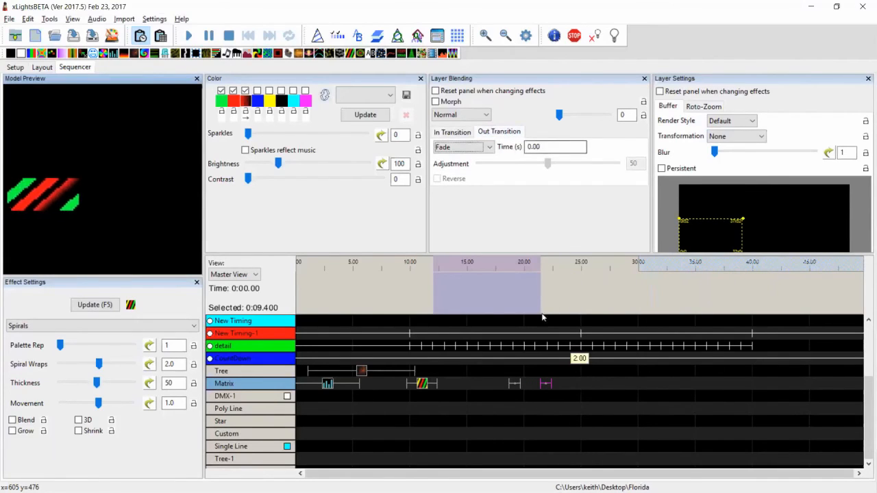
Select the Bars effect and re-tick Reset panel when changing effects in both blending and layer settings
{"action": "left_click", "coordinate": [515, 384]}
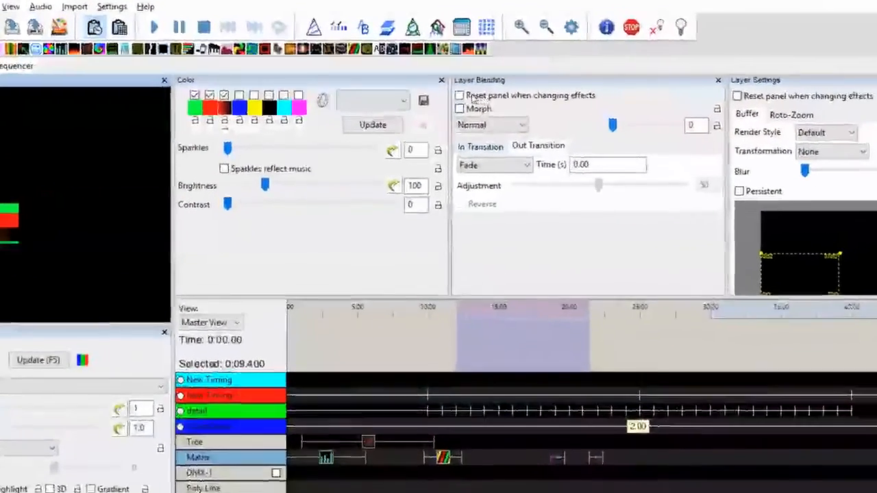
{"action": "left_click", "coordinate": [460, 95]}
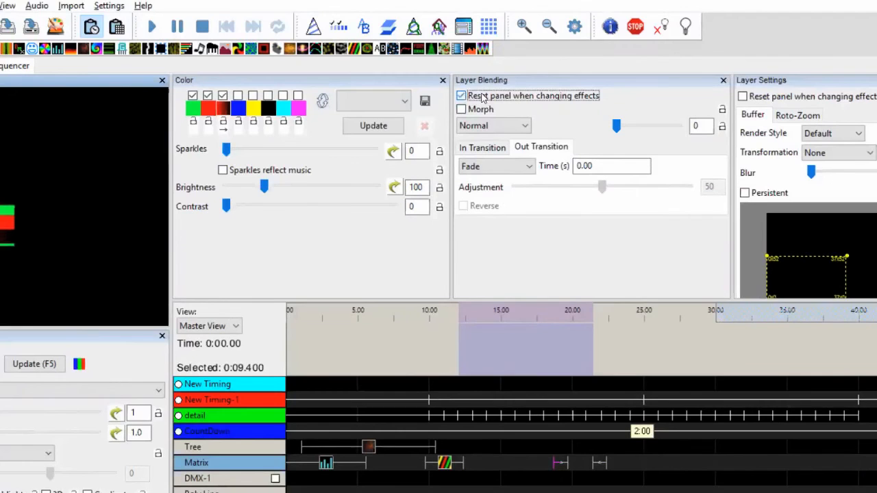
{"action": "left_click", "coordinate": [758, 99]}
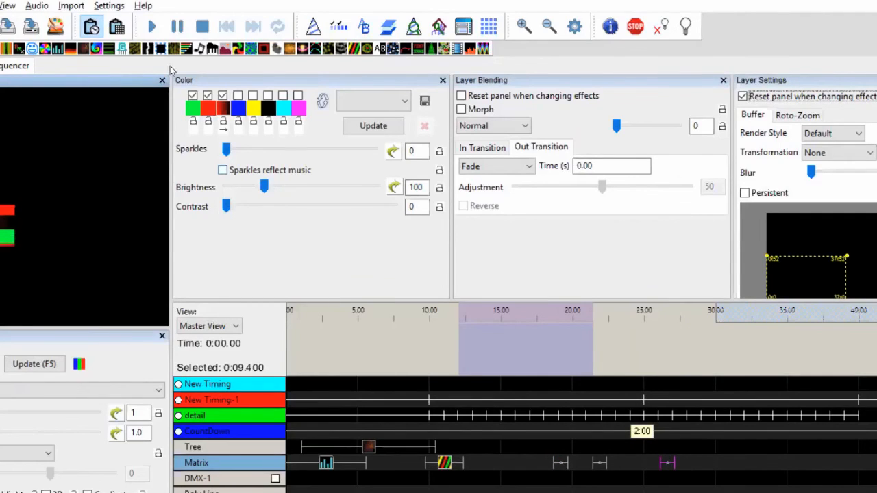
Add a Pinwheel effect to the Matrix row and extend its start to about 28.5 s
{"action": "left_click_drag", "start_coordinate": [245, 53], "coordinate": [575, 365]}
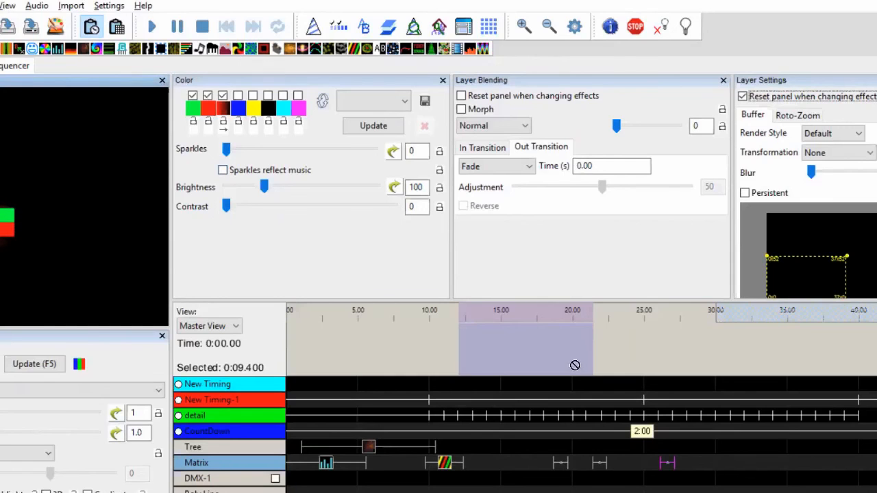
{"action": "left_click_drag", "start_coordinate": [718, 464], "coordinate": [714, 464]}
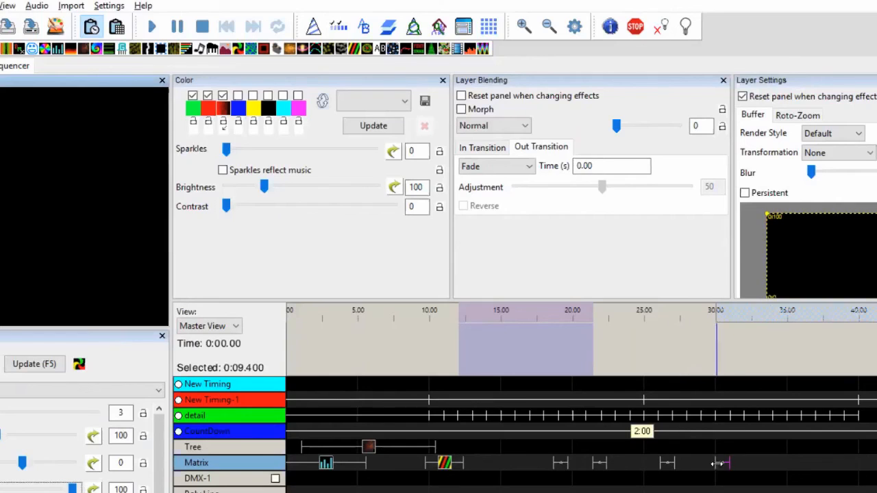
{"action": "left_click_drag", "start_coordinate": [719, 469], "coordinate": [692, 469]}
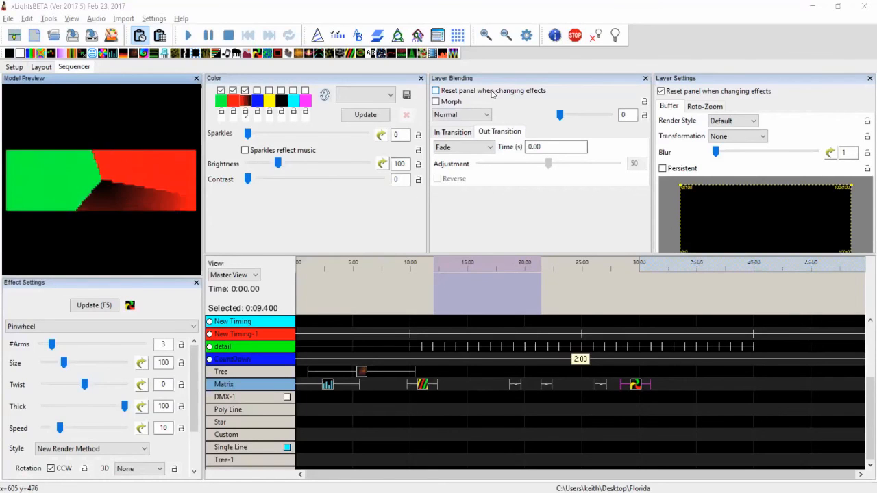
Switch to the README release notes in Notepad and scroll through the 2016.55 entries
{"action": "key", "text": "alt+Tab"}
{"action": "key", "text": "shift+Up"}
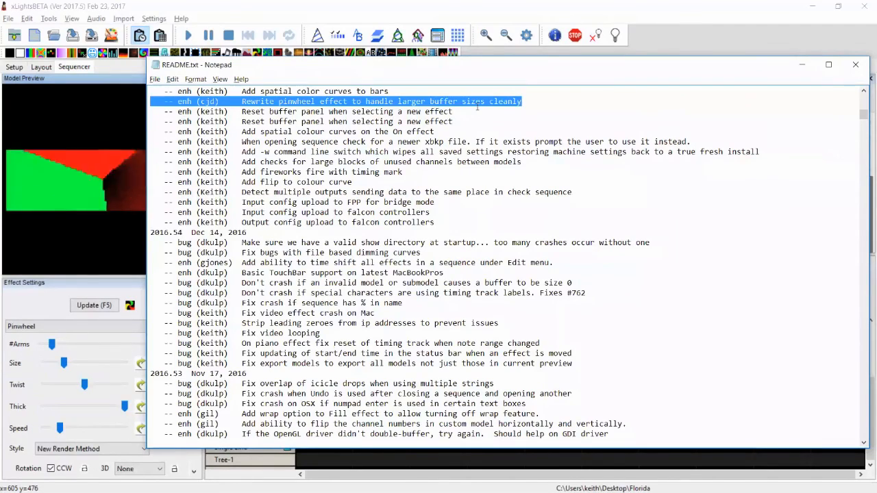
{"action": "key", "text": "Up"}
{"action": "key", "text": "Up"}
{"action": "key", "text": "Up"}
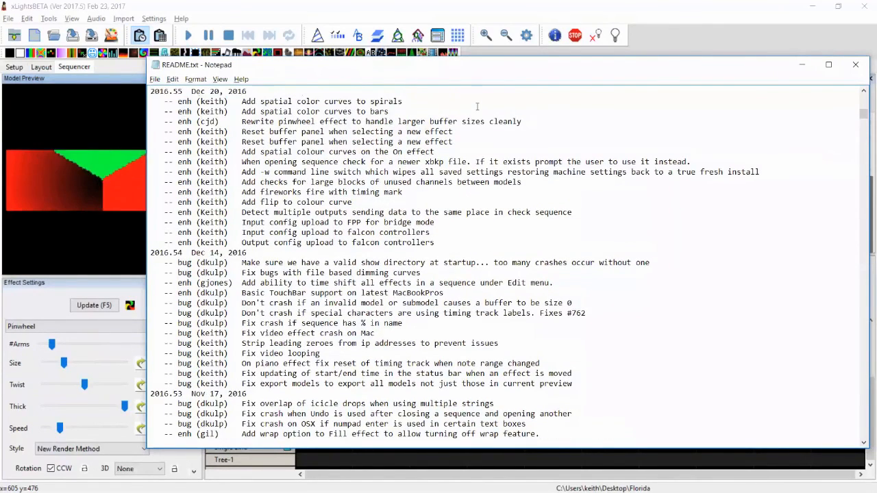
{"action": "key", "text": "Up"}
{"action": "key", "text": "Up"}
{"action": "key", "text": "Up"}
{"action": "key", "text": "Up"}
{"action": "key", "text": "Down"}
{"action": "key", "text": "Down"}
{"action": "key", "text": "Down"}
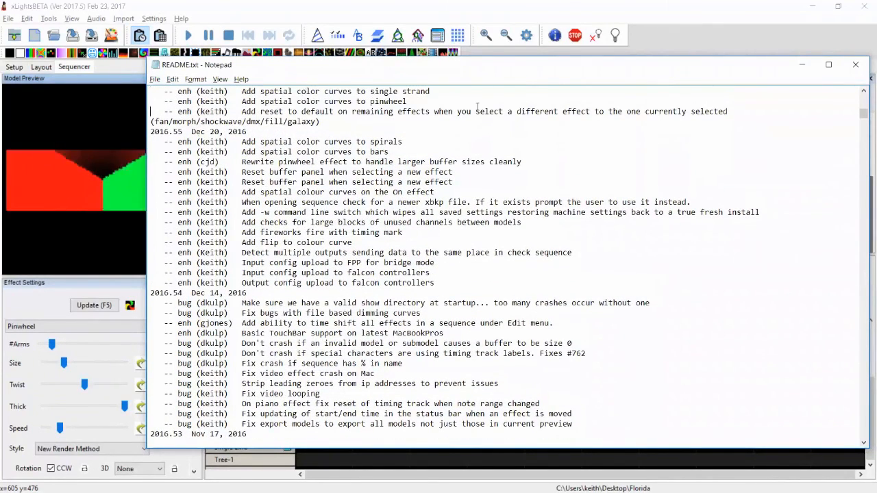